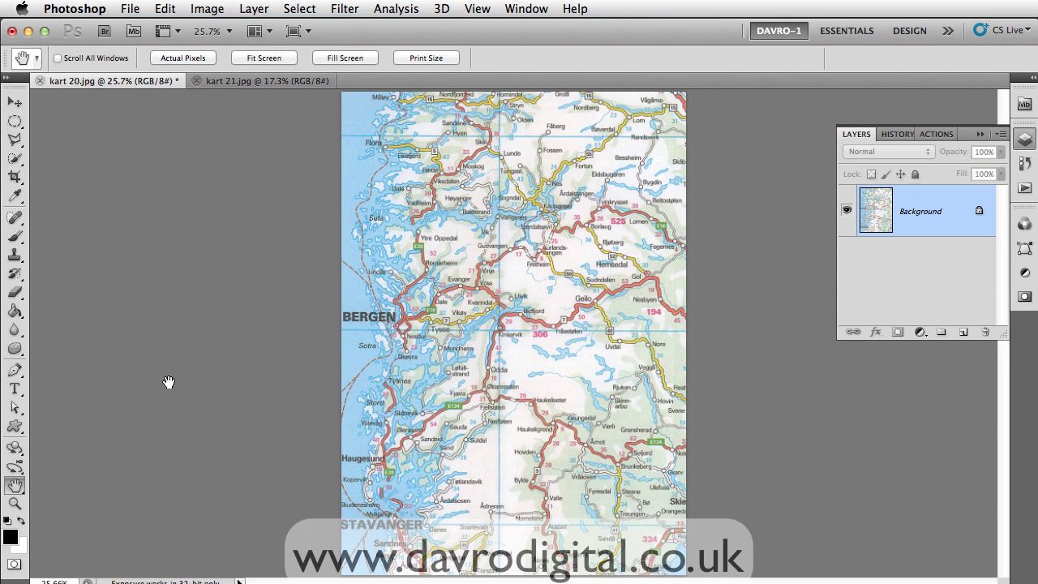
# Step: Compare the clean map kart 20.jpg with the hand-drawn route from A to B on kart 21.jpg
pyautogui.click(237, 81)
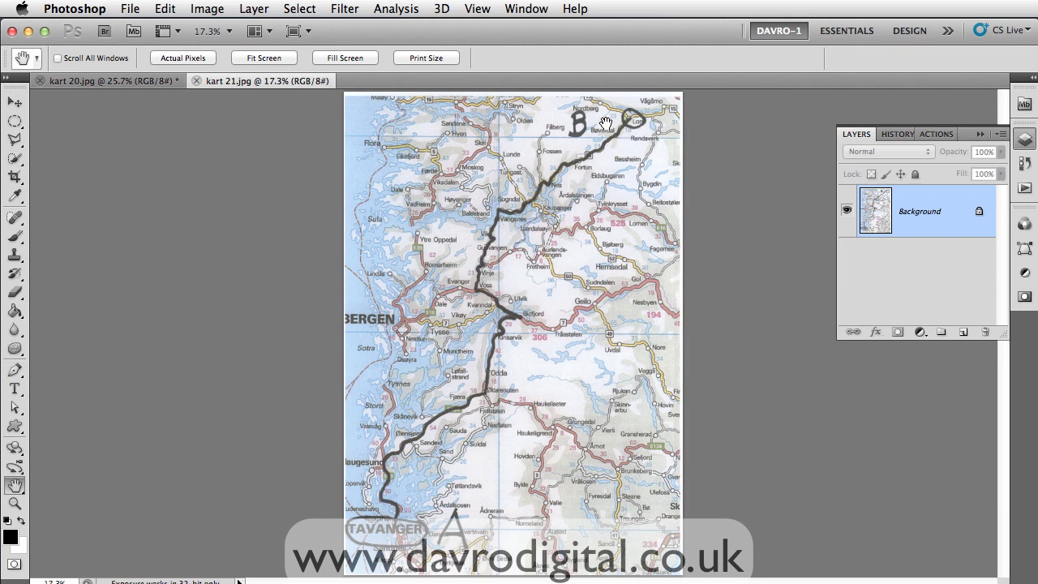
pyautogui.click(144, 81)
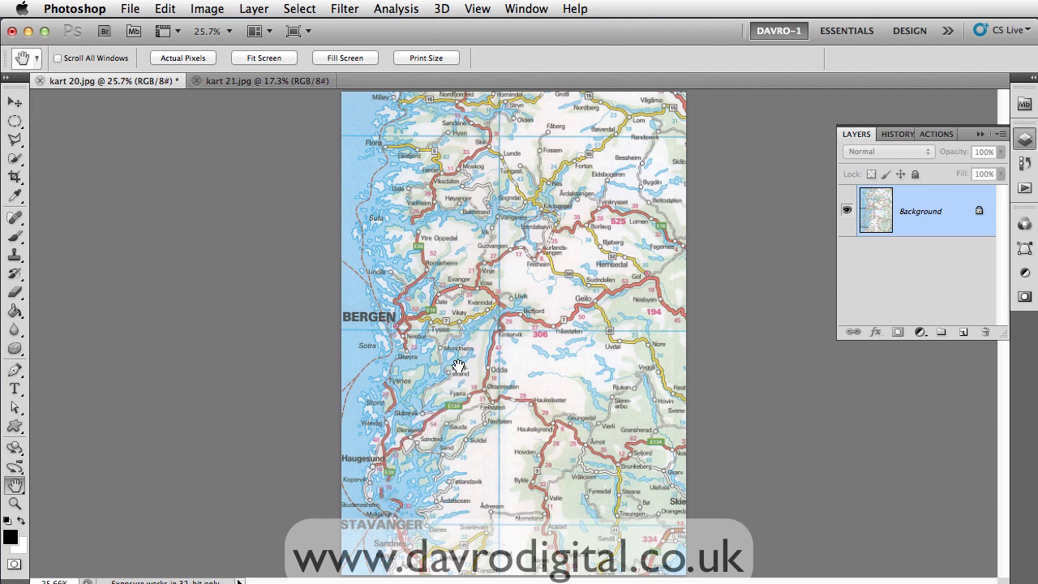
pyautogui.click(261, 83)
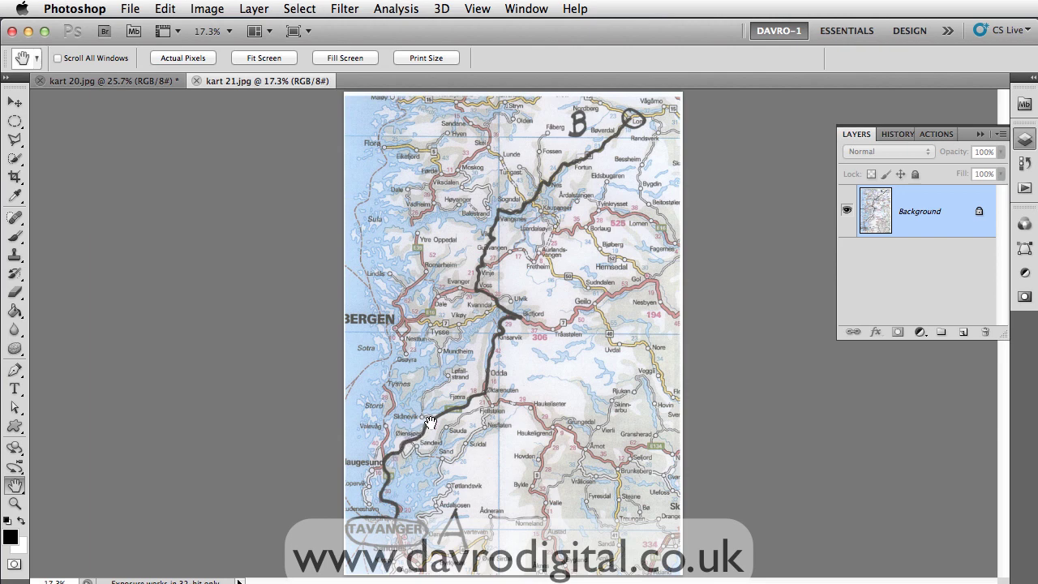
pyautogui.click(150, 82)
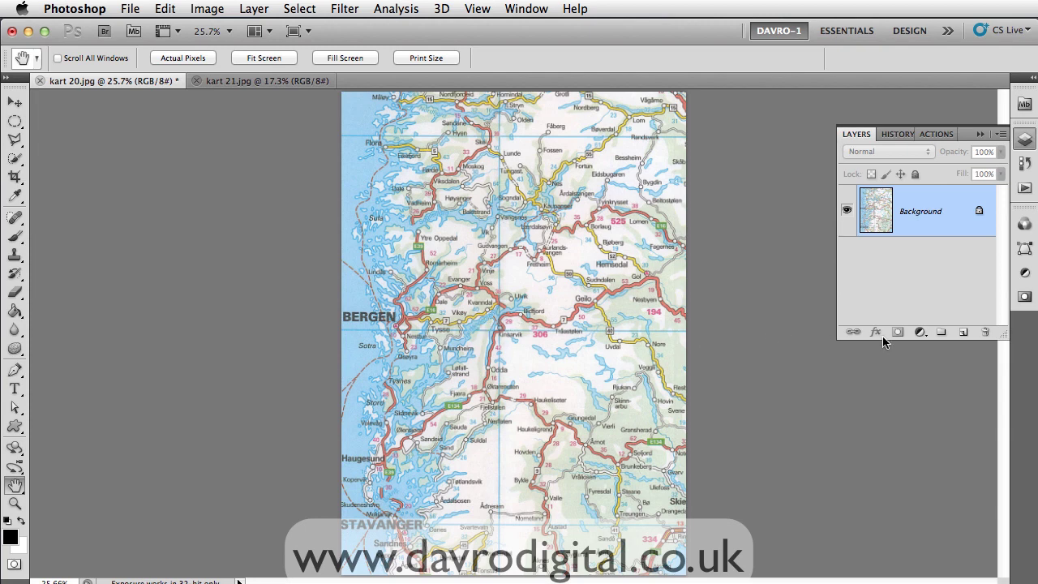
# Step: On a new layer in kart 20.jpg, outline a triangular half-arrow with the Polygonal Lasso and fill it with black
pyautogui.click(962, 332)
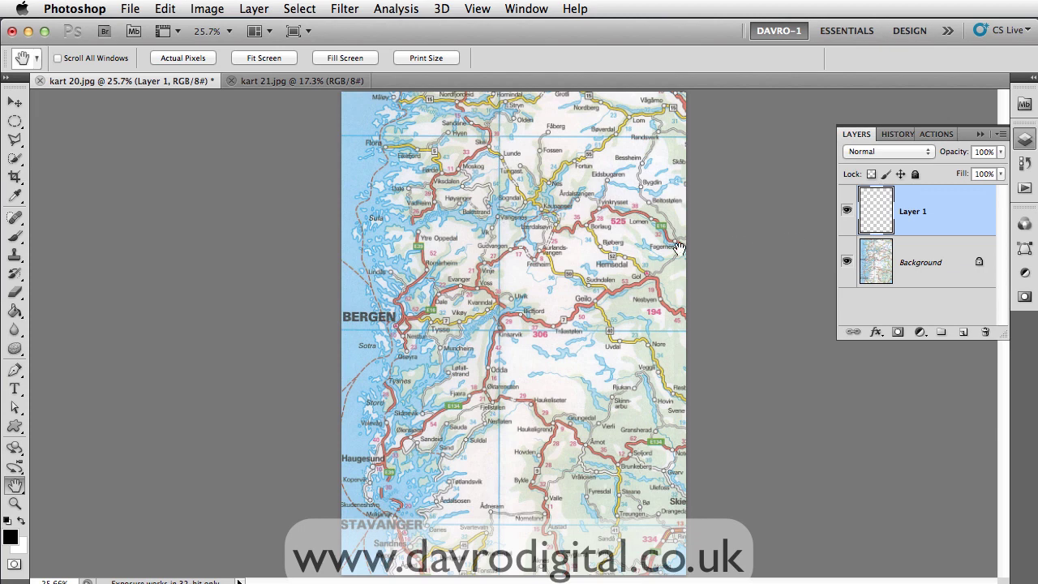
pyautogui.click(15, 139)
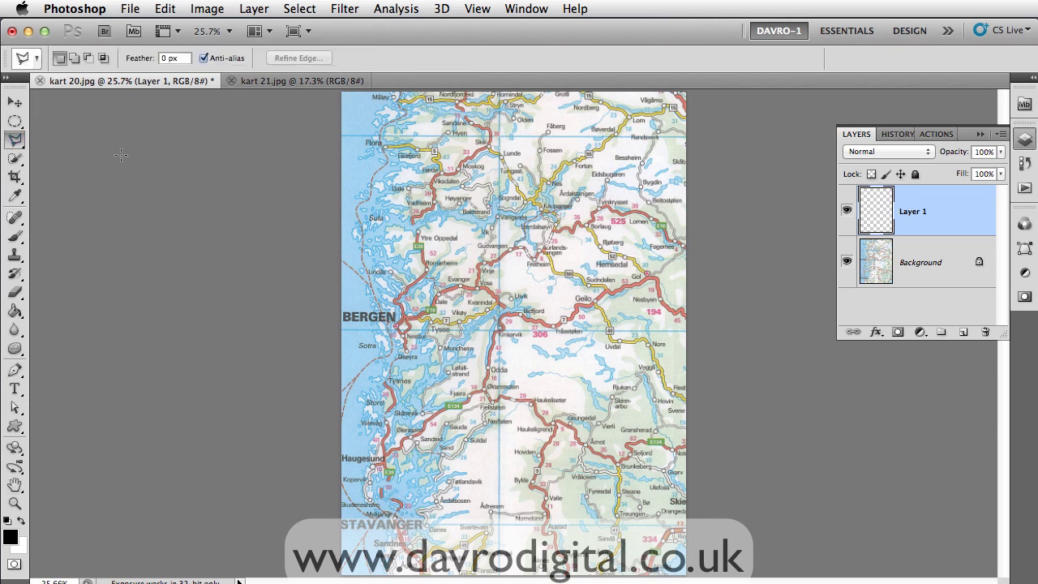
pyautogui.click(500, 129)
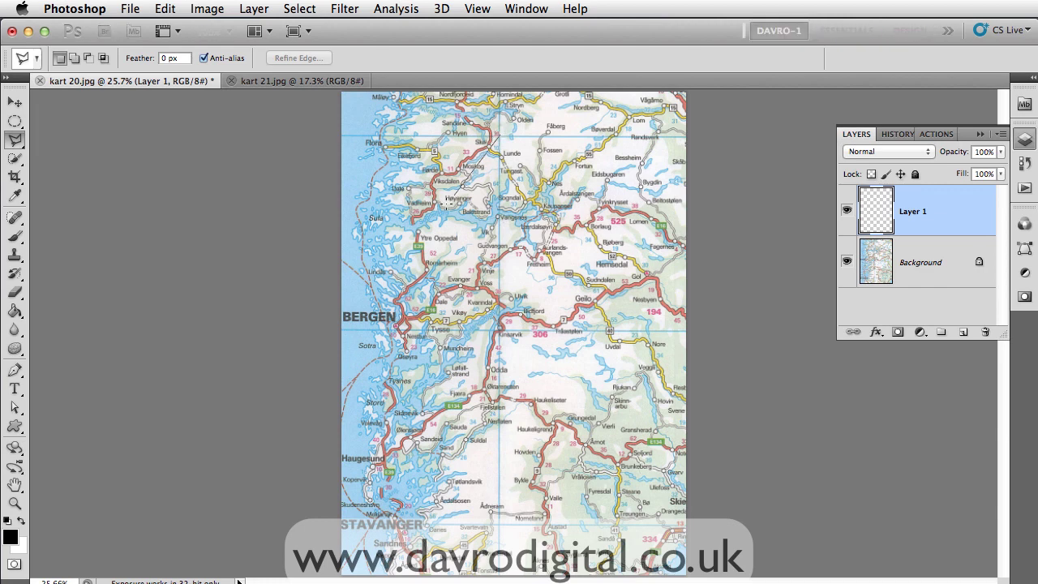
pyautogui.click(406, 328)
pyautogui.click(486, 310)
pyautogui.doubleClick(496, 139)
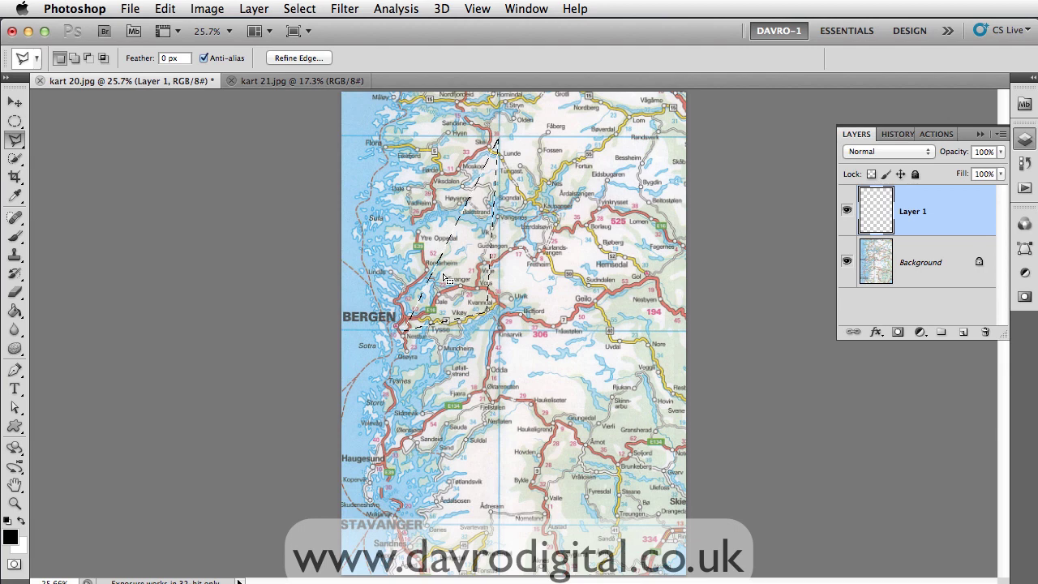
pyautogui.click(15, 311)
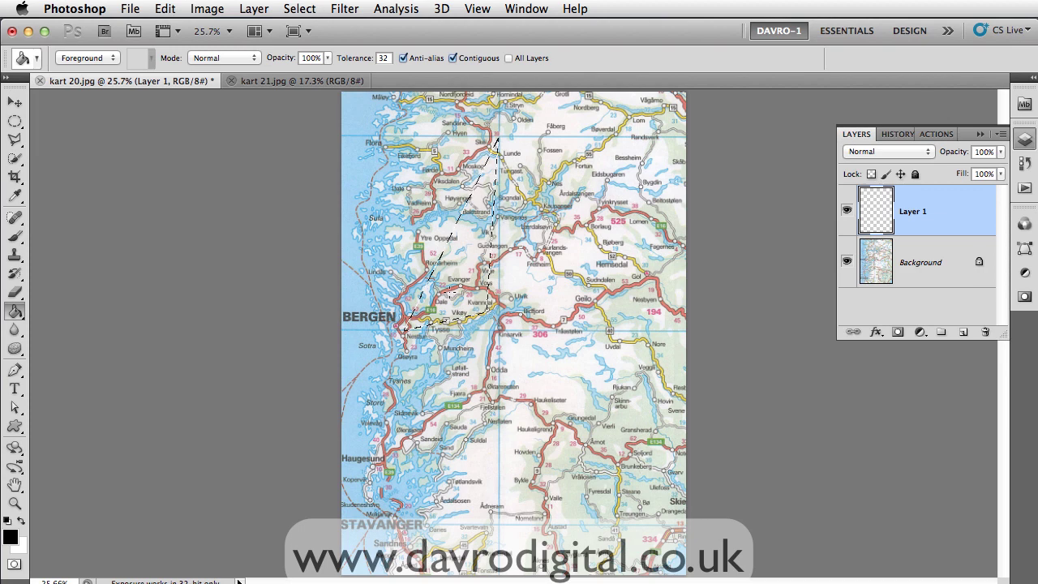
pyautogui.click(449, 291)
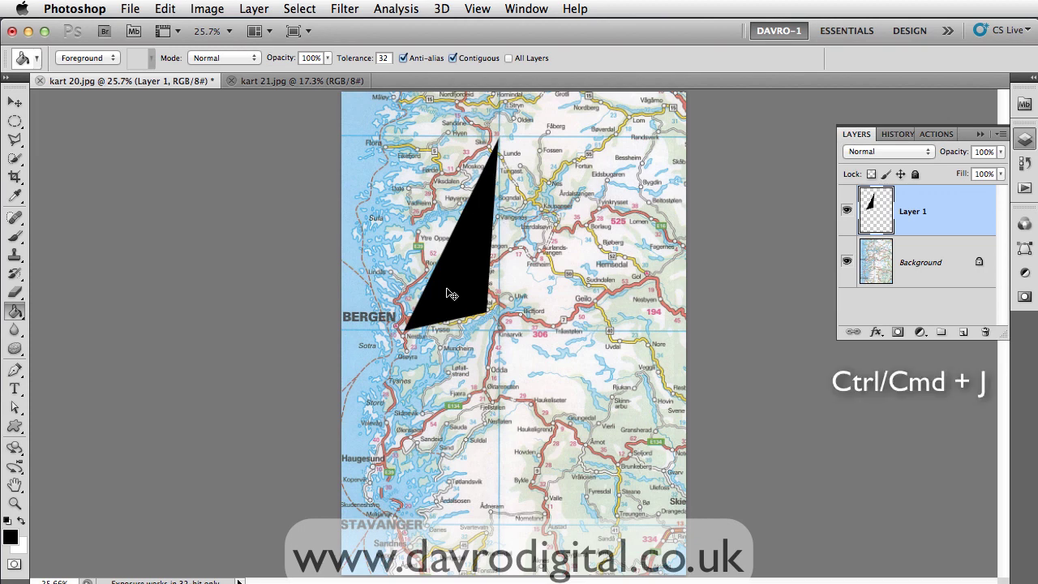
# Step: Duplicate the half-arrow, flip the copy horizontally beside the original with a narrow gap, and merge the two layers
pyautogui.hotkey('ctrl', 'j')
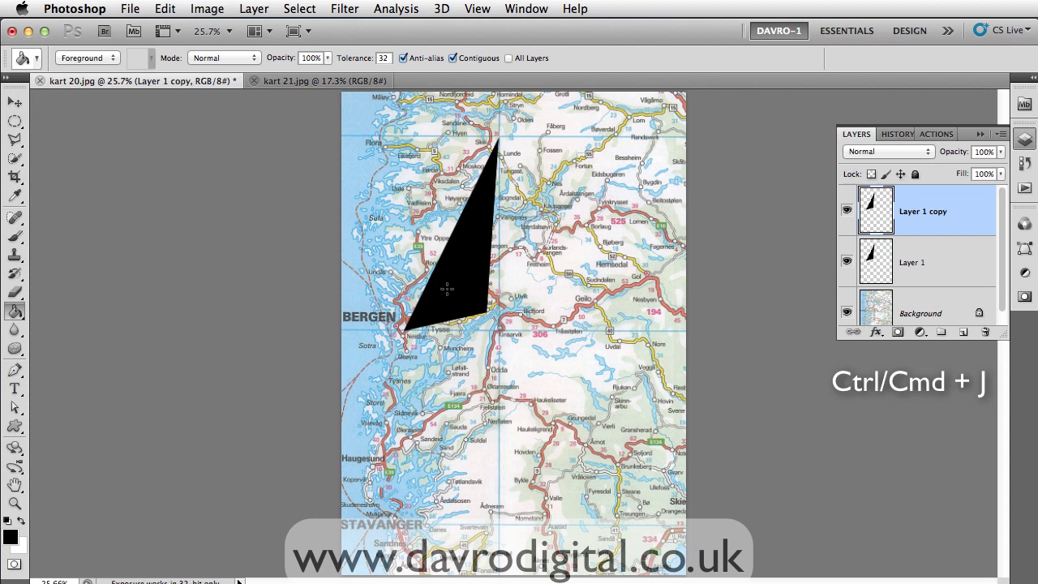
pyautogui.click(167, 10)
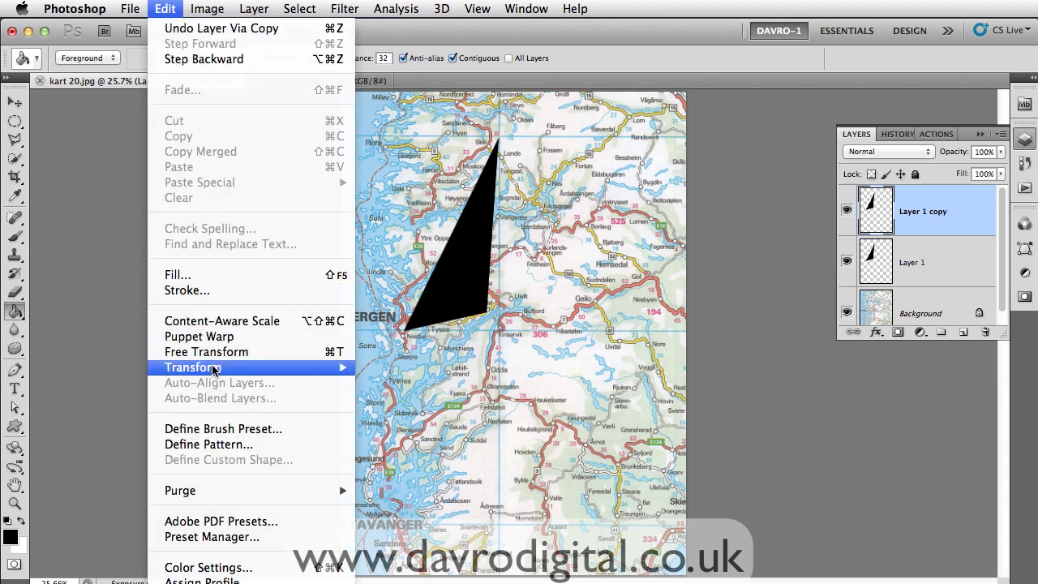
pyautogui.moveTo(217, 369)
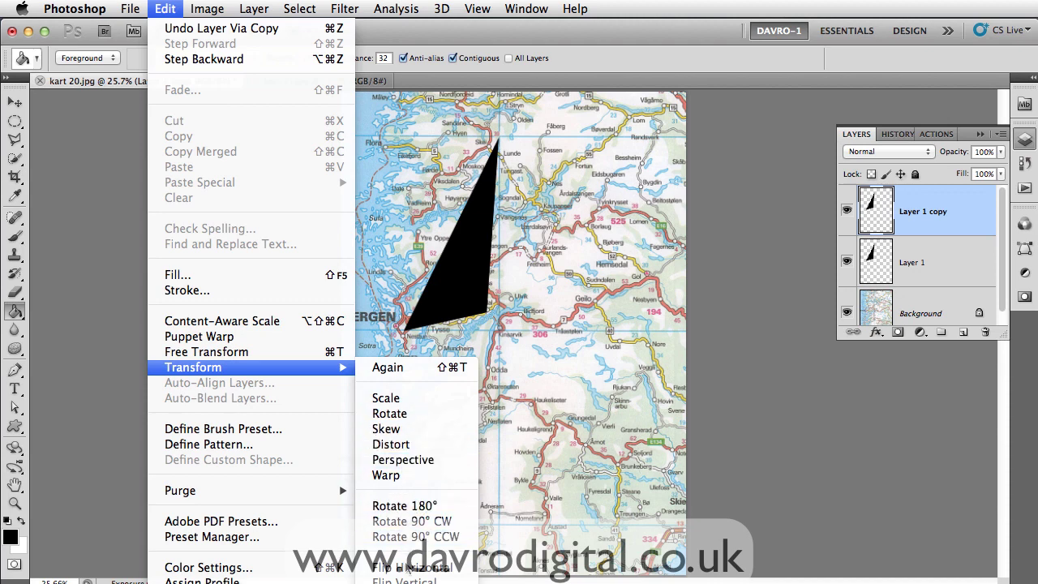
pyautogui.click(409, 568)
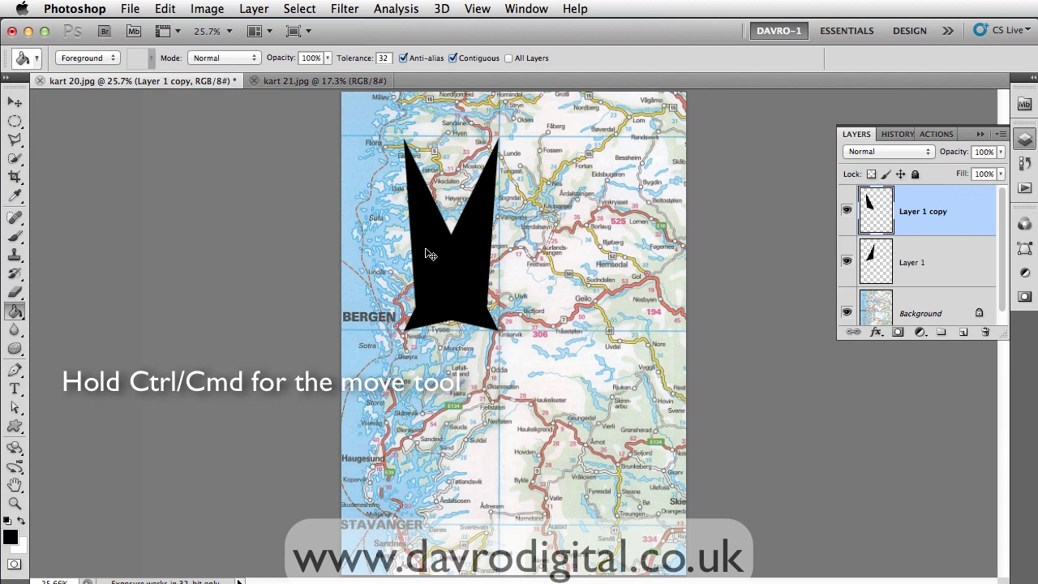
pyautogui.moveTo(430, 254); pyautogui.dragTo(521, 257)
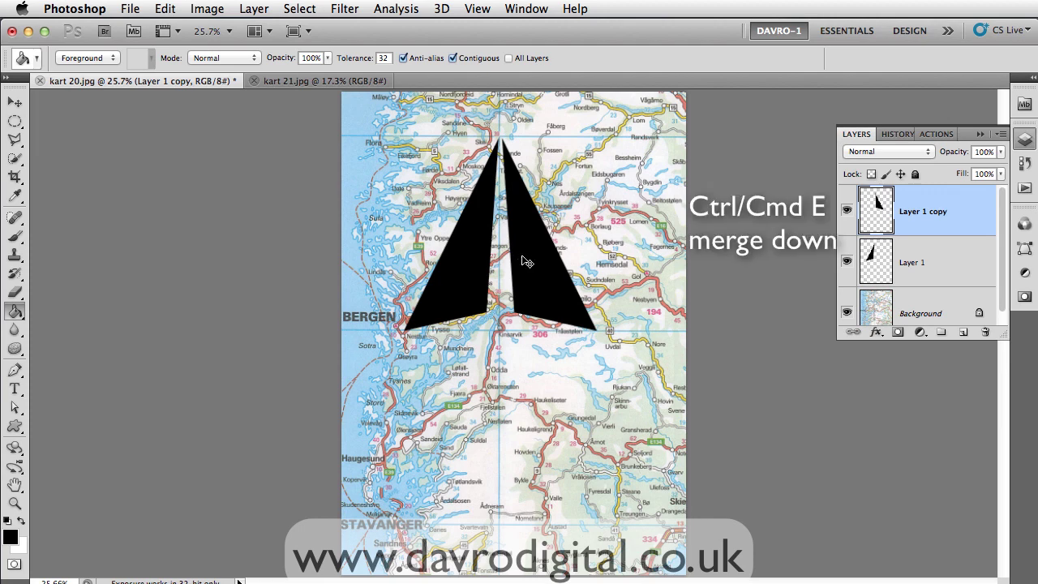
pyautogui.press('super+e')
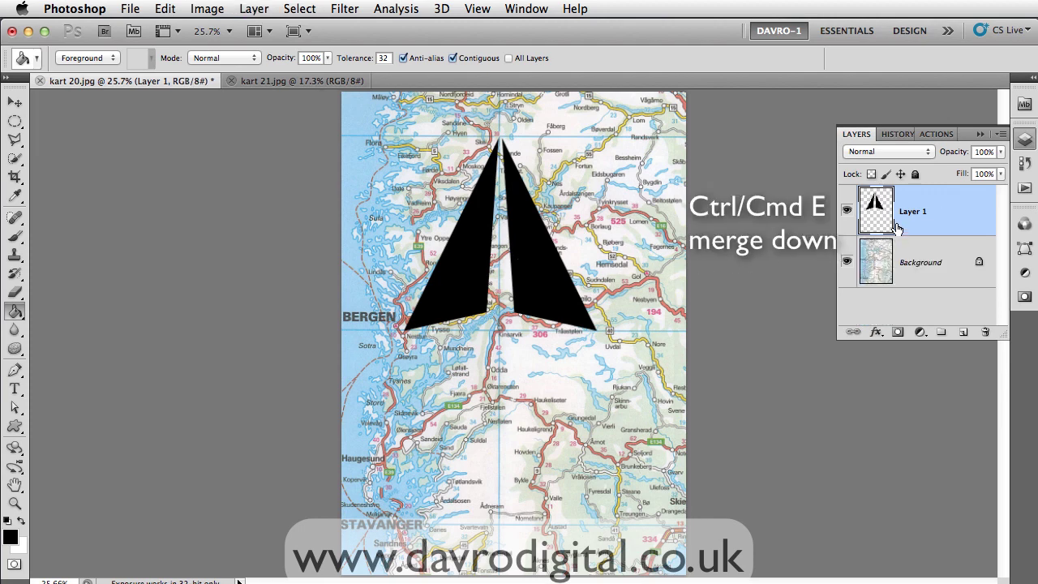
# Step: Hide the map background and define the complete arrow shape as a brush preset named Arrow
pyautogui.click(846, 264)
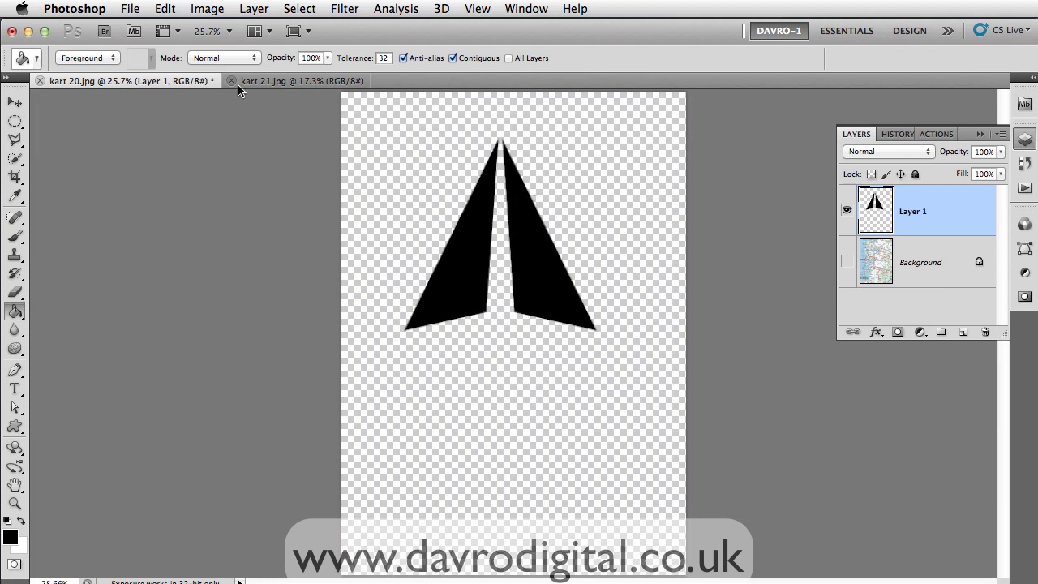
pyautogui.click(165, 10)
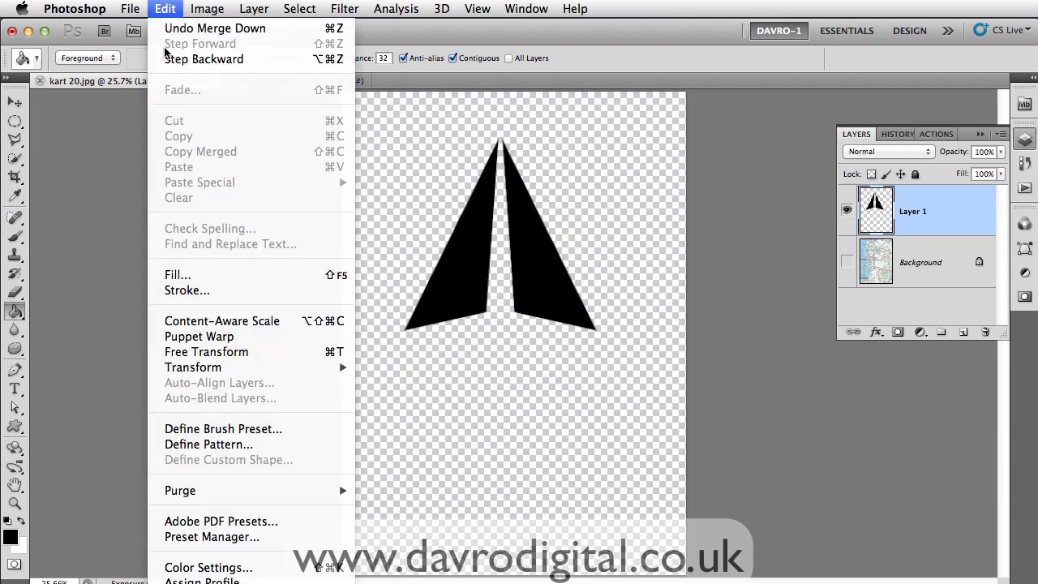
pyautogui.click(213, 429)
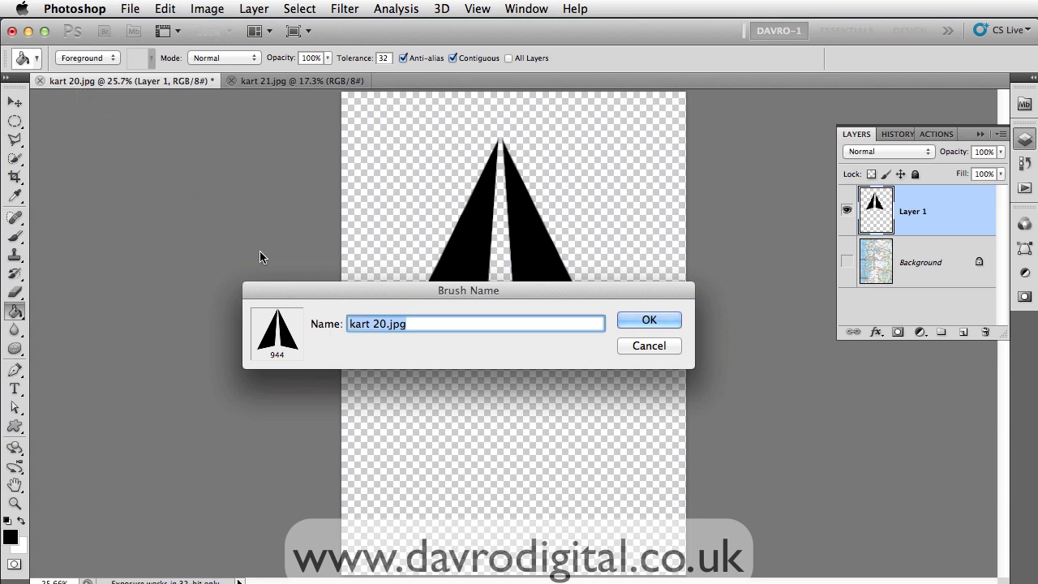
pyautogui.write('Arrow')
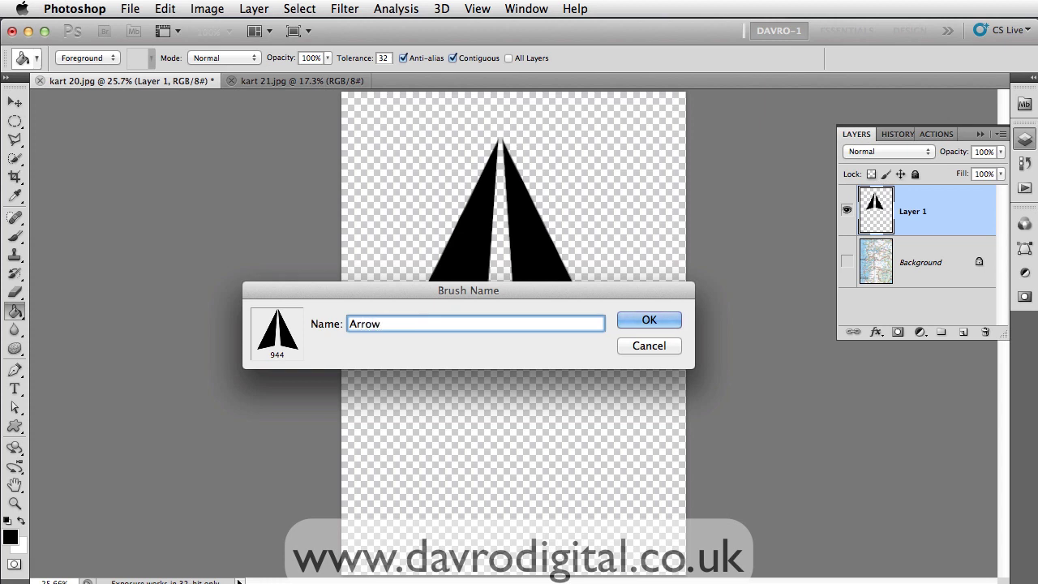
pyautogui.press('Return')
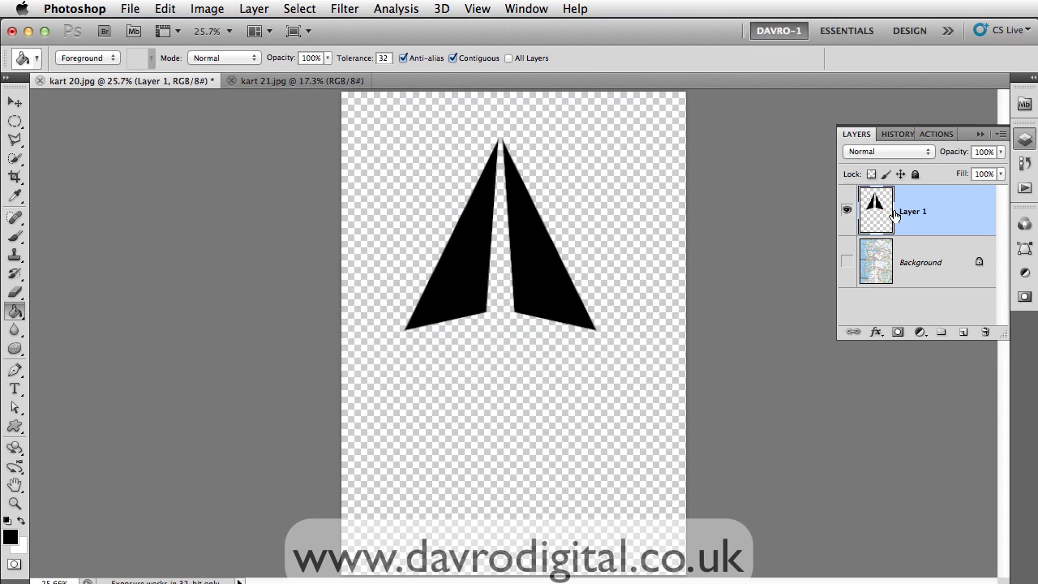
# Step: Delete the arrow layer and add a new empty layer above the map background in kart 20.jpg
pyautogui.press('Delete')
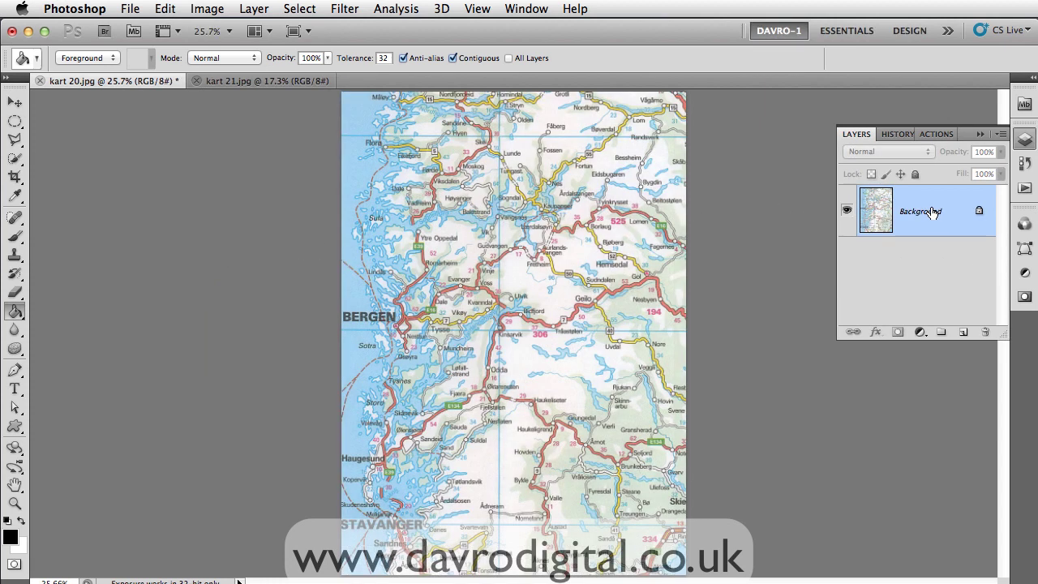
pyautogui.click(963, 332)
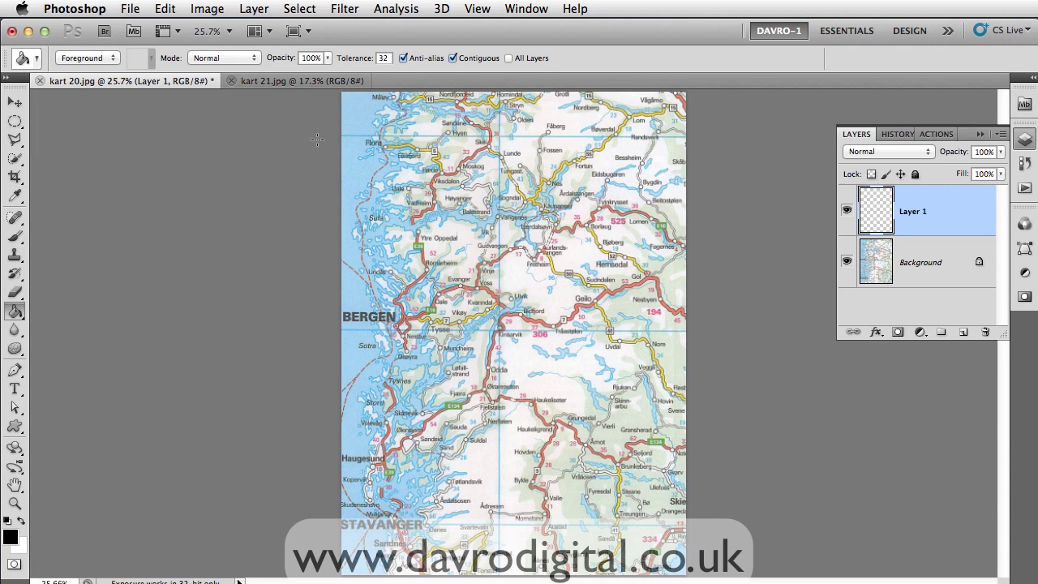
# Step: Arrange kart 20.jpg and kart 21.jpg side by side in a vertical 2 Up layout
pyautogui.click(300, 82)
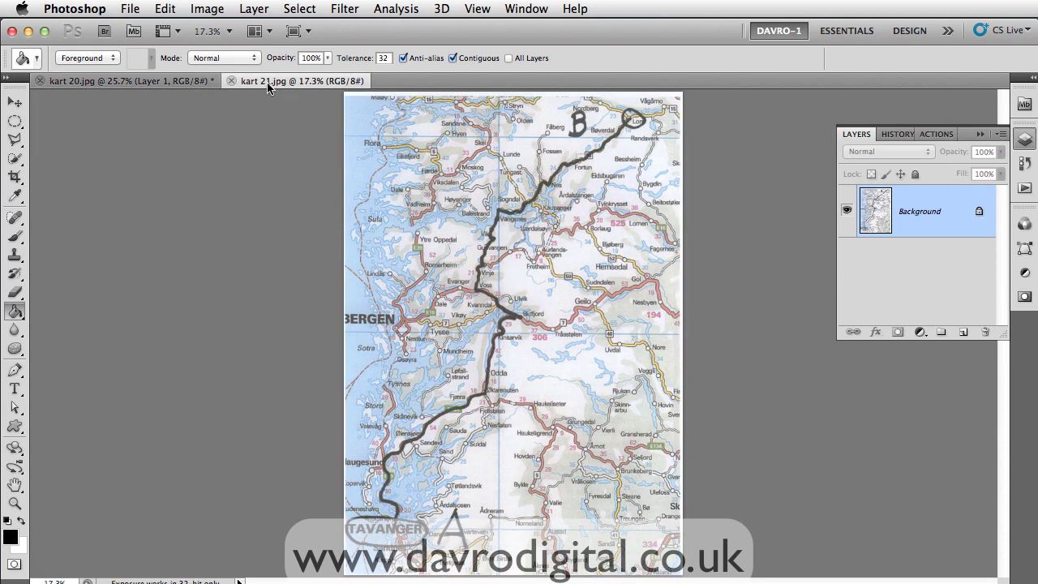
pyautogui.click(193, 82)
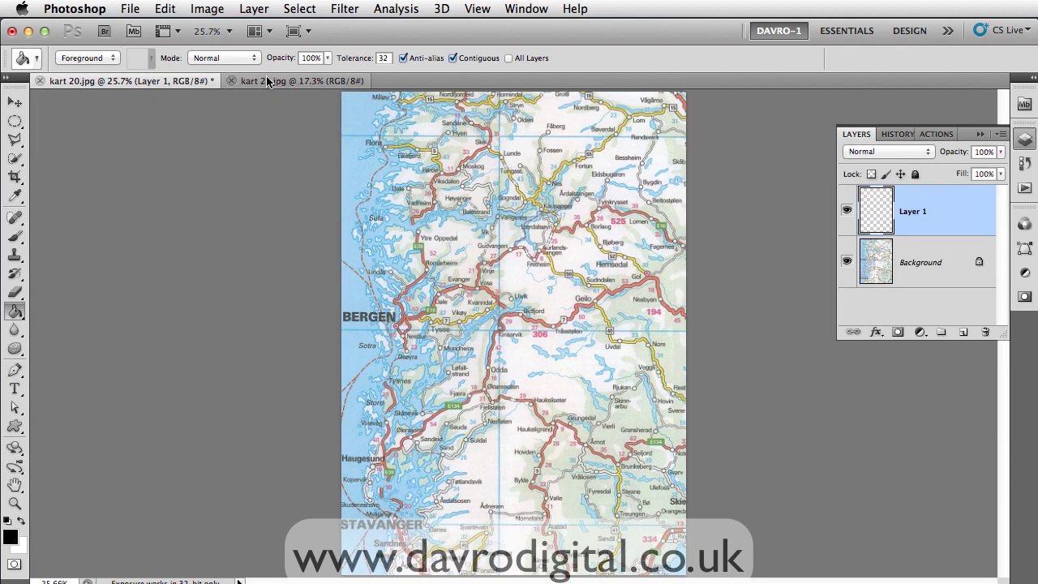
pyautogui.click(267, 81)
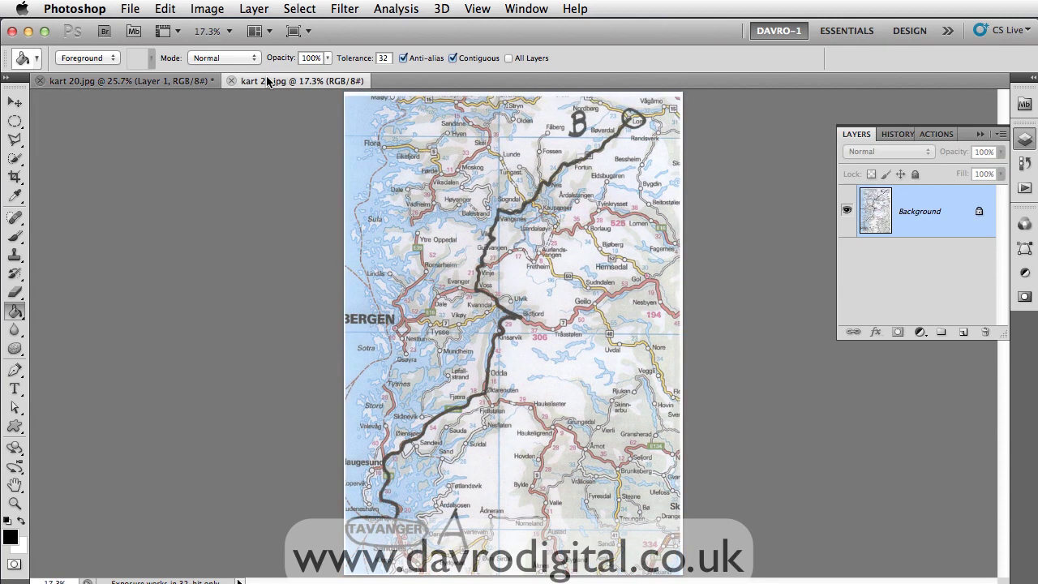
pyautogui.click(212, 81)
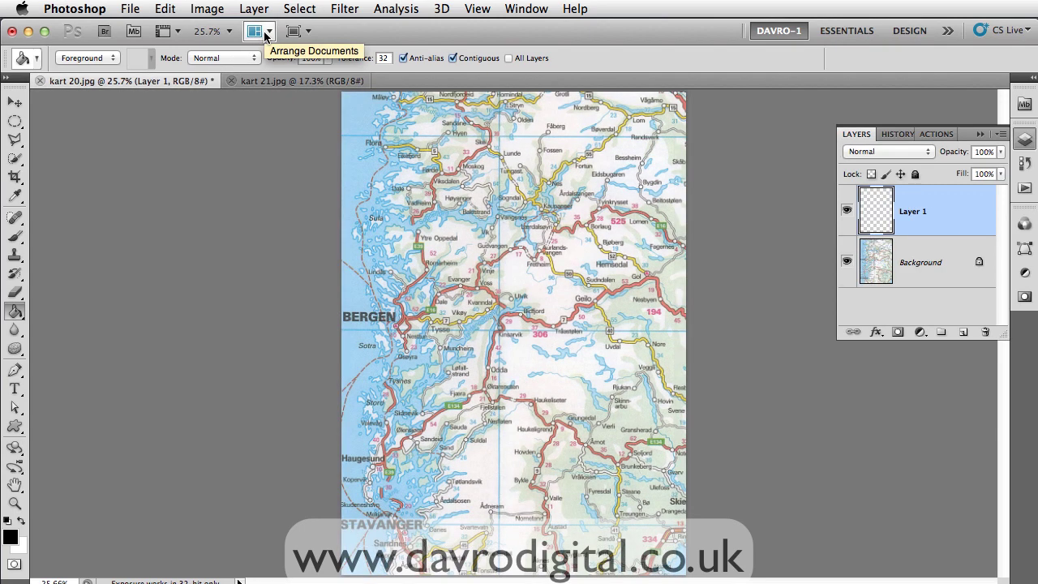
pyautogui.click(265, 32)
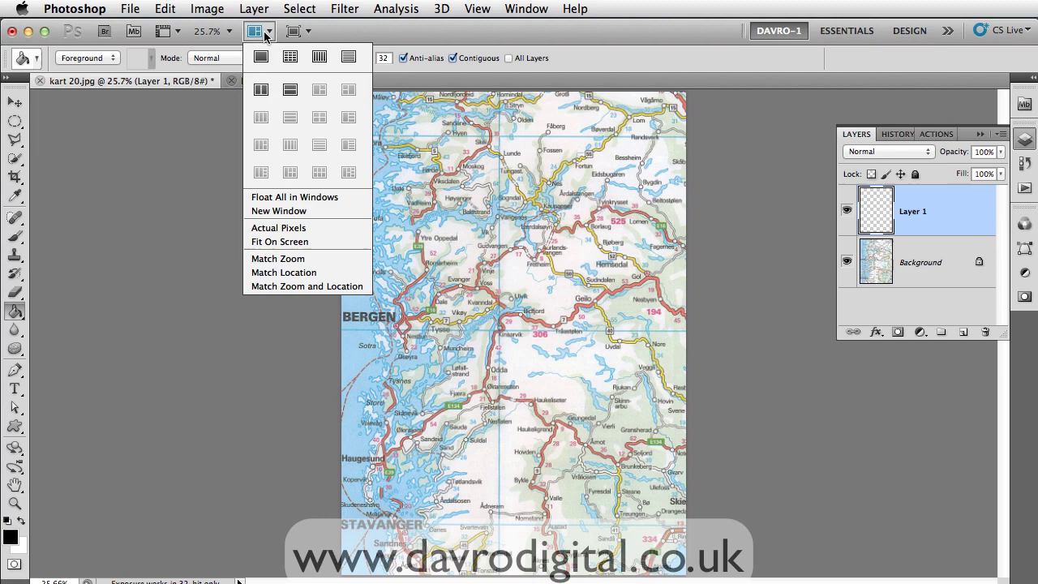
pyautogui.click(261, 91)
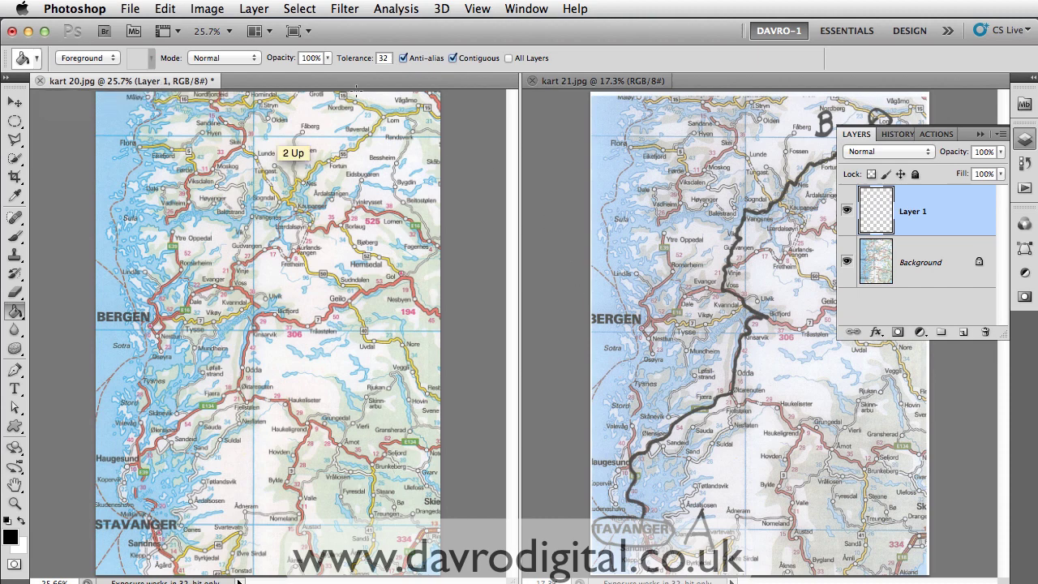
# Step: Enlarge the Stavanger and Haugesund area to 66.7% in kart 20.jpg and 50% in kart 21.jpg
pyautogui.click(582, 84)
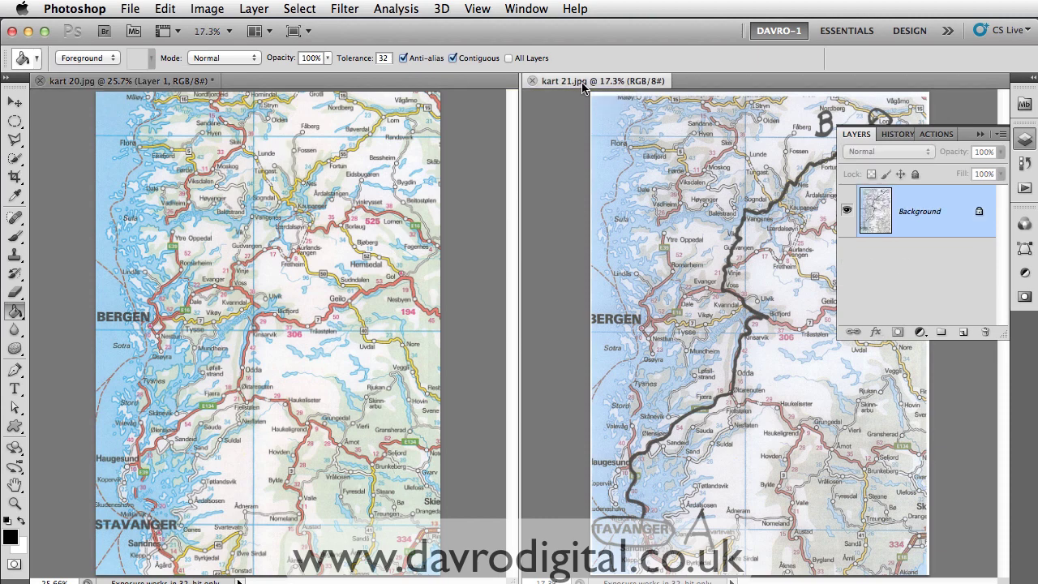
pyautogui.click(174, 87)
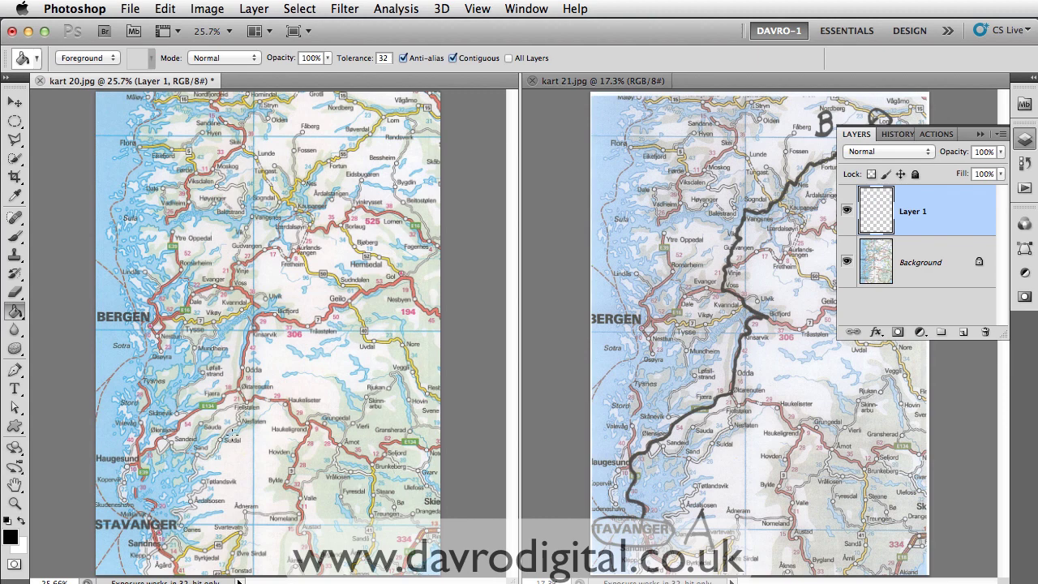
pyautogui.click(156, 502)
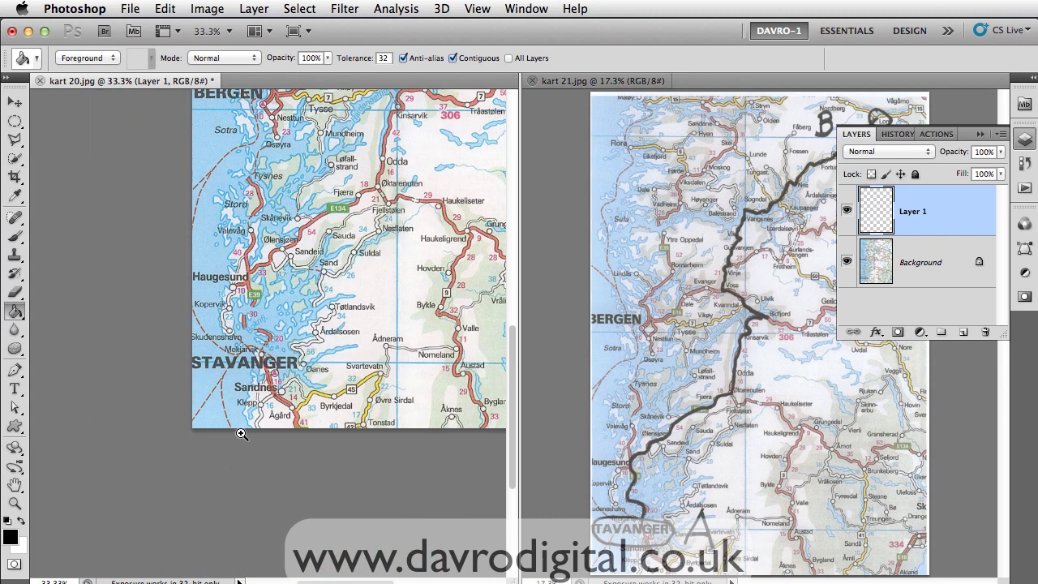
pyautogui.click(248, 338)
pyautogui.click(247, 338)
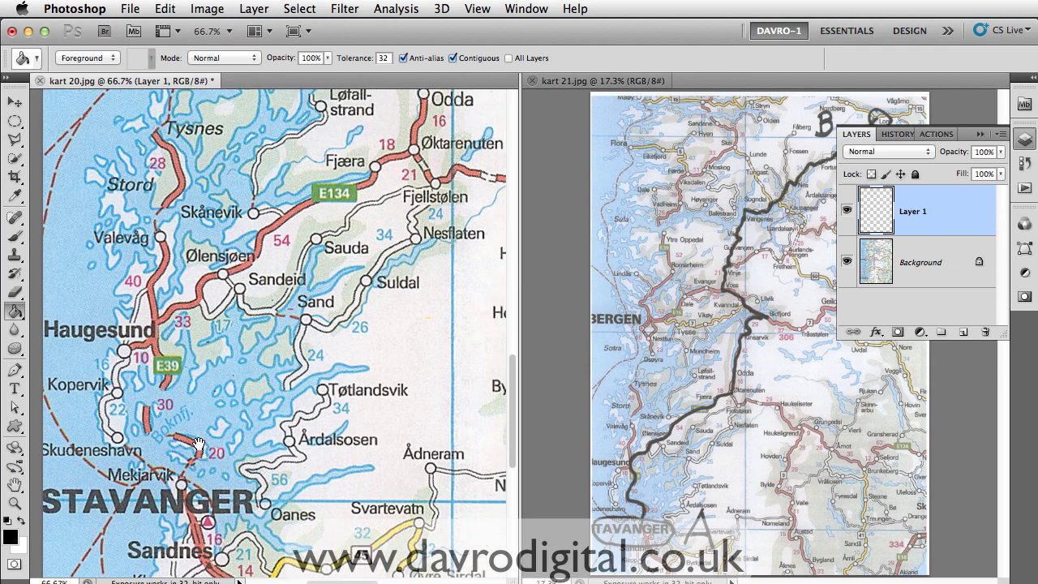
pyautogui.click(739, 408)
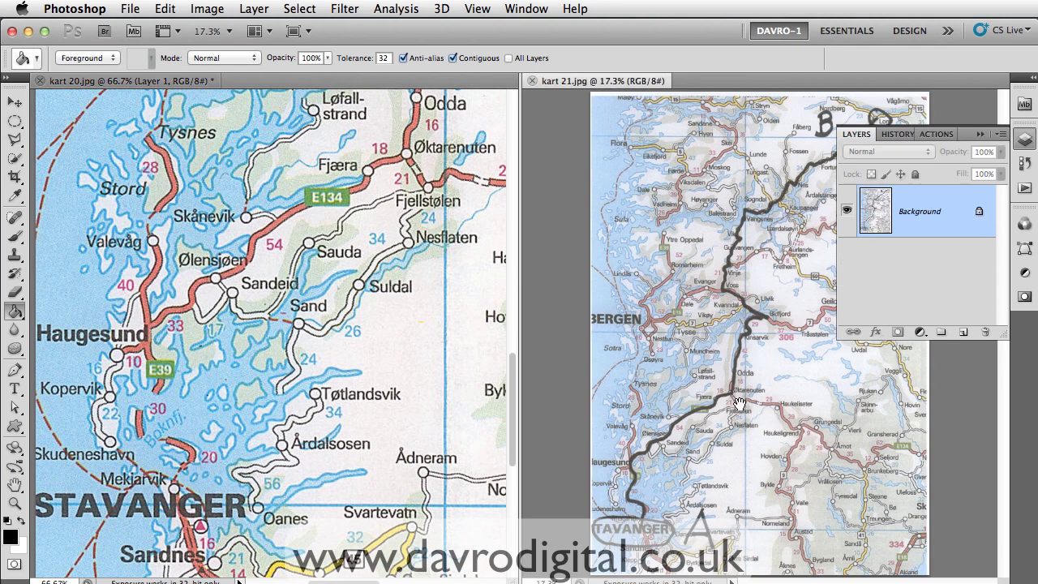
pyautogui.click(739, 402)
pyautogui.click(730, 409)
pyautogui.moveTo(725, 414); pyautogui.dragTo(832, 306)
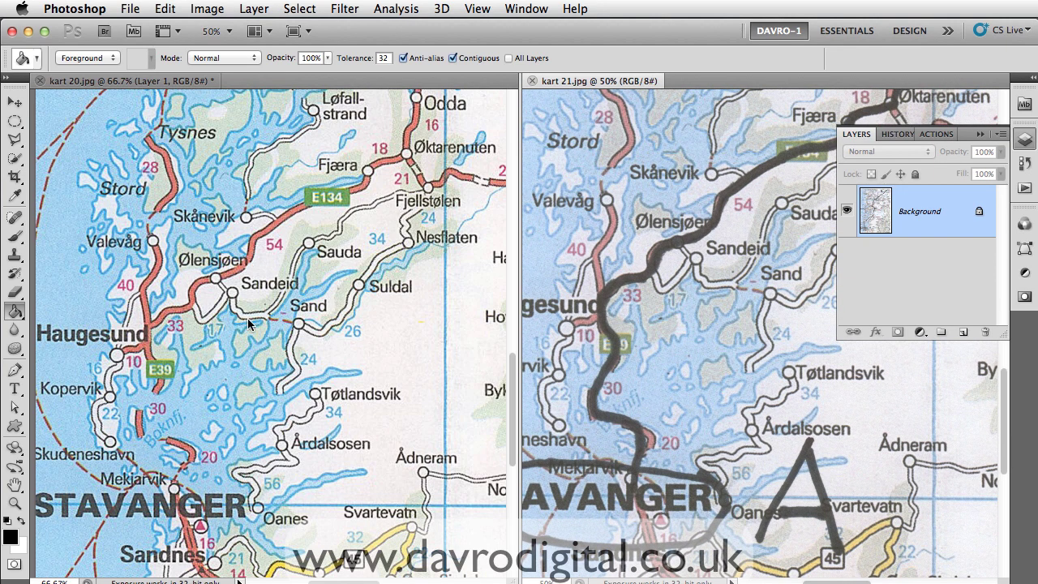
# Step: Choose the custom arrow shape as the Brush tip for kart 20.jpg and set its size to 39 px
pyautogui.click(16, 238)
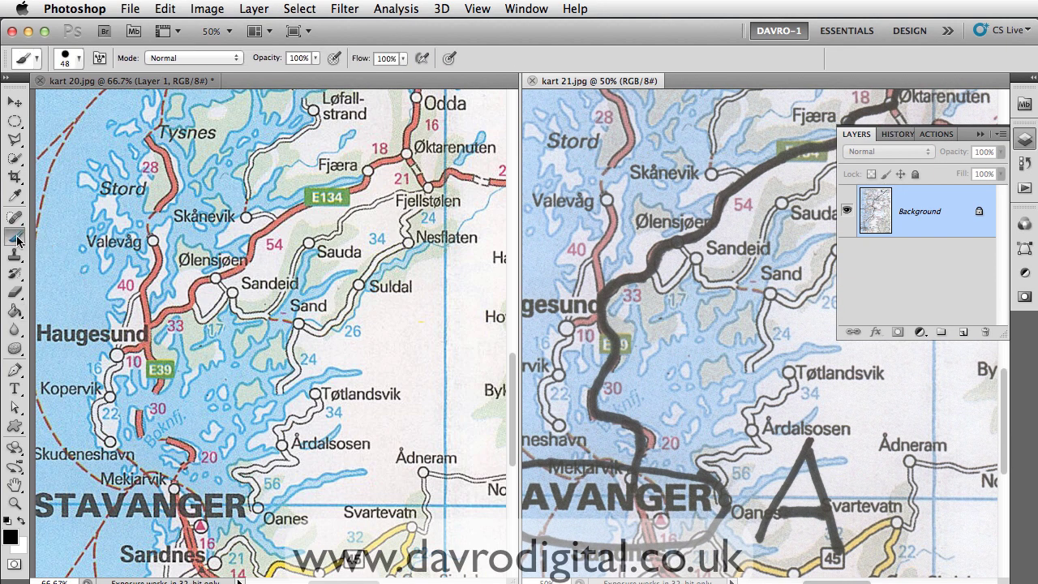
pyautogui.click(173, 261)
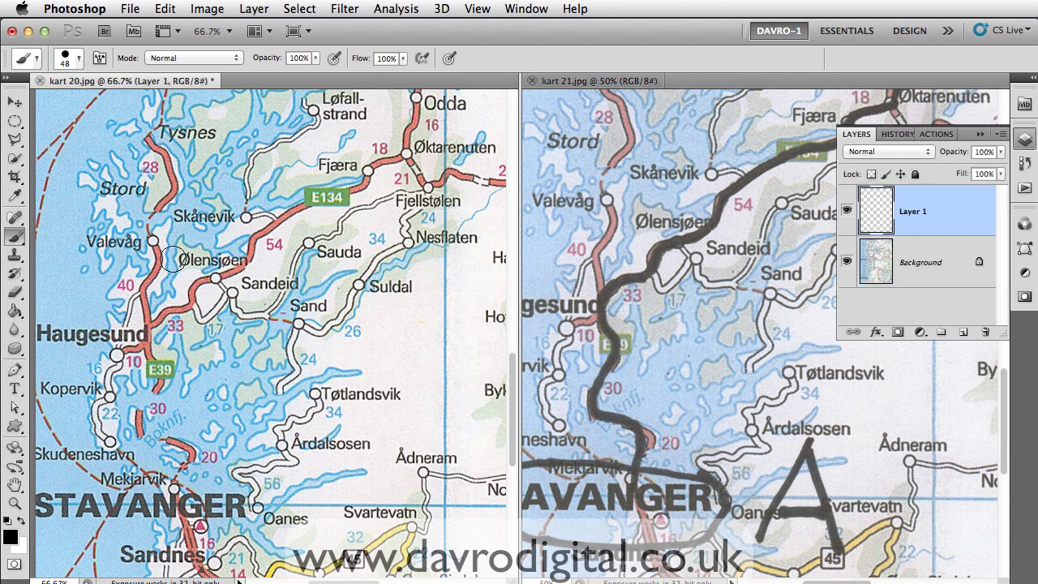
pyautogui.rightClick(179, 260)
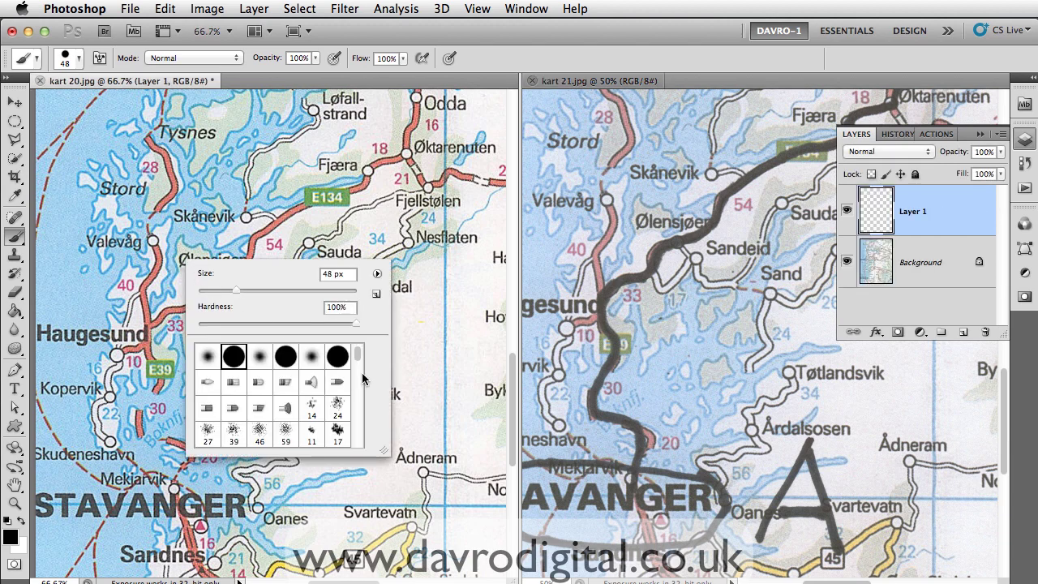
pyautogui.moveTo(361, 359); pyautogui.dragTo(362, 443)
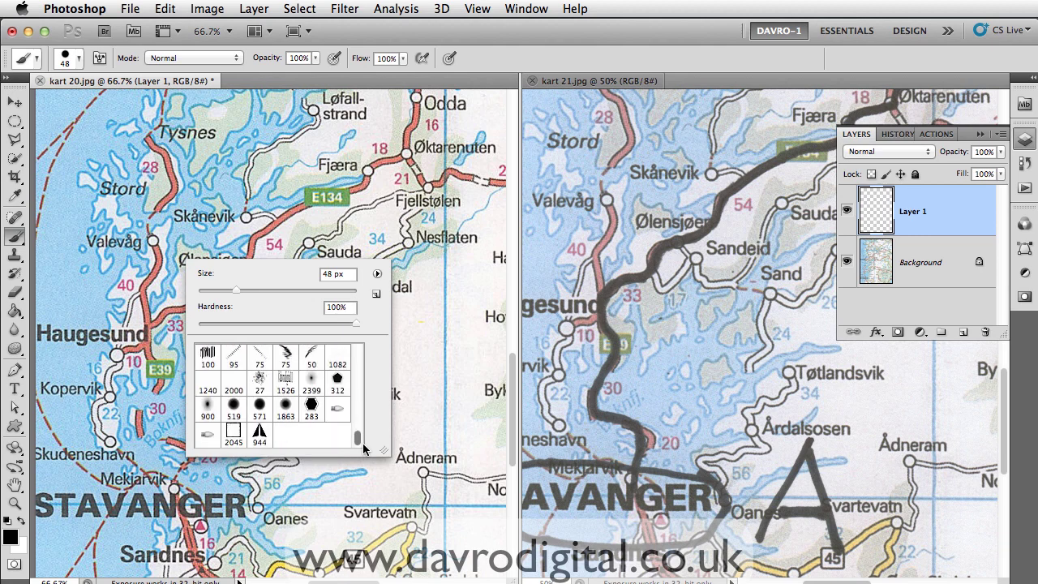
pyautogui.click(258, 434)
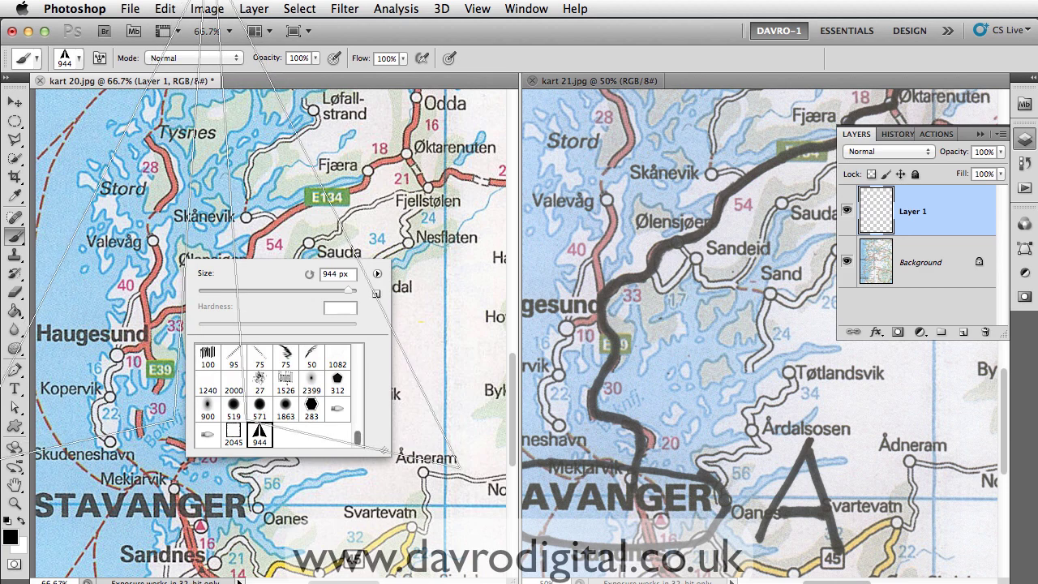
pyautogui.moveTo(342, 289); pyautogui.dragTo(257, 290)
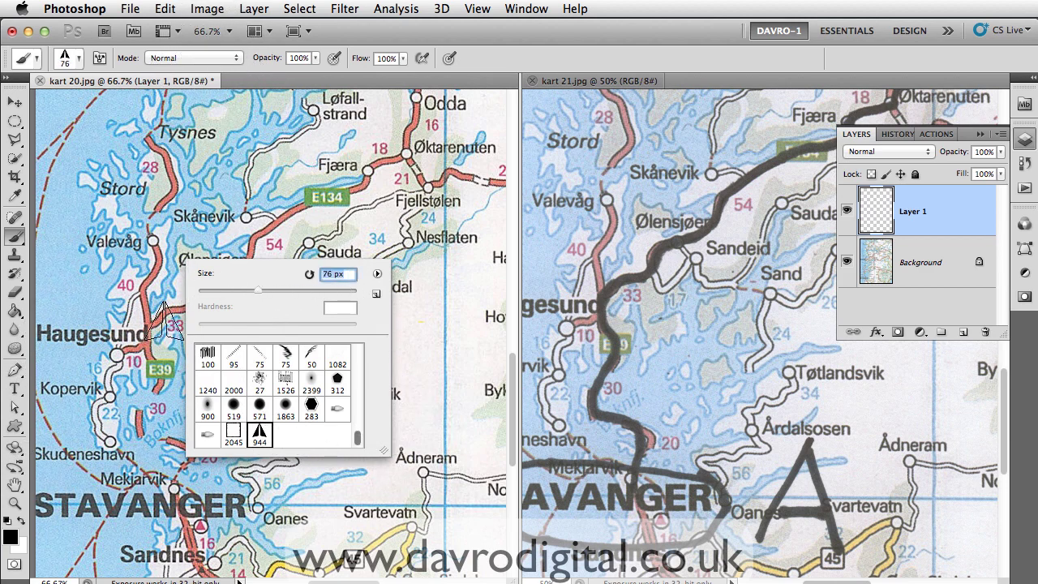
pyautogui.moveTo(254, 288); pyautogui.dragTo(244, 288)
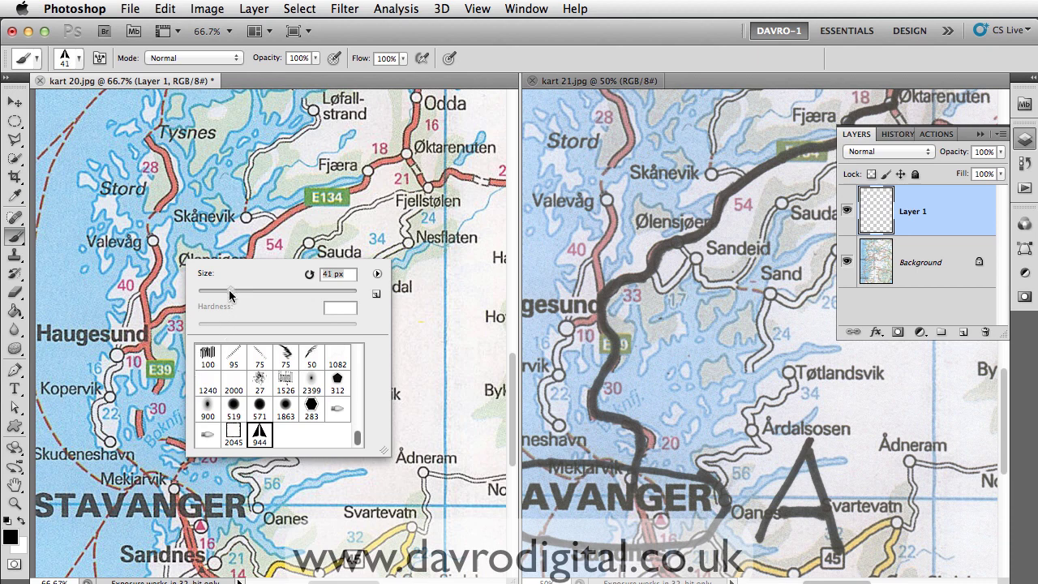
pyautogui.moveTo(229, 291); pyautogui.dragTo(228, 291)
pyautogui.press('Return')
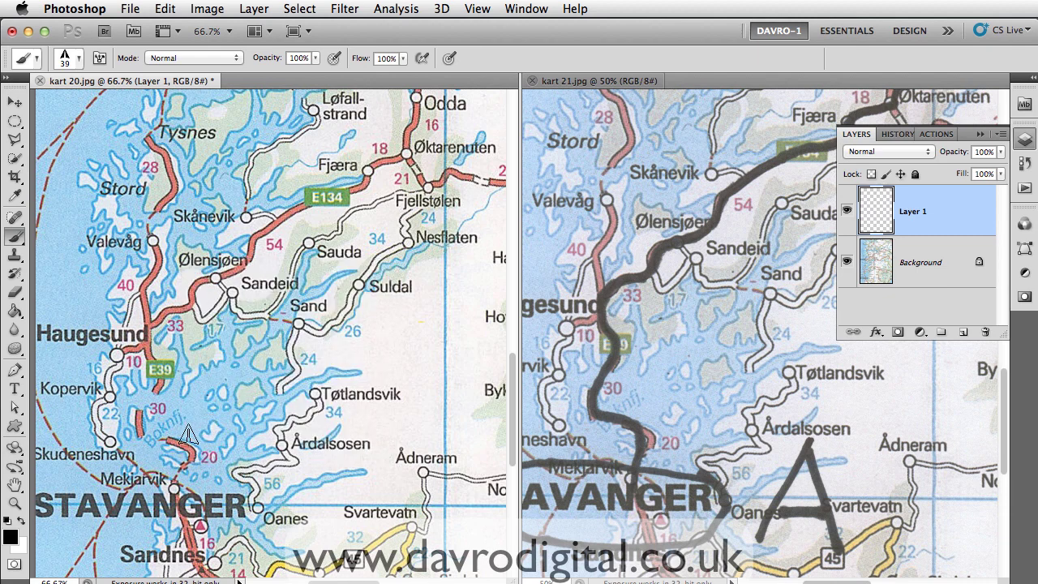
# Step: Set the foreground colour to bright red (fe0202) and return to the Brush tool
pyautogui.click(10, 535)
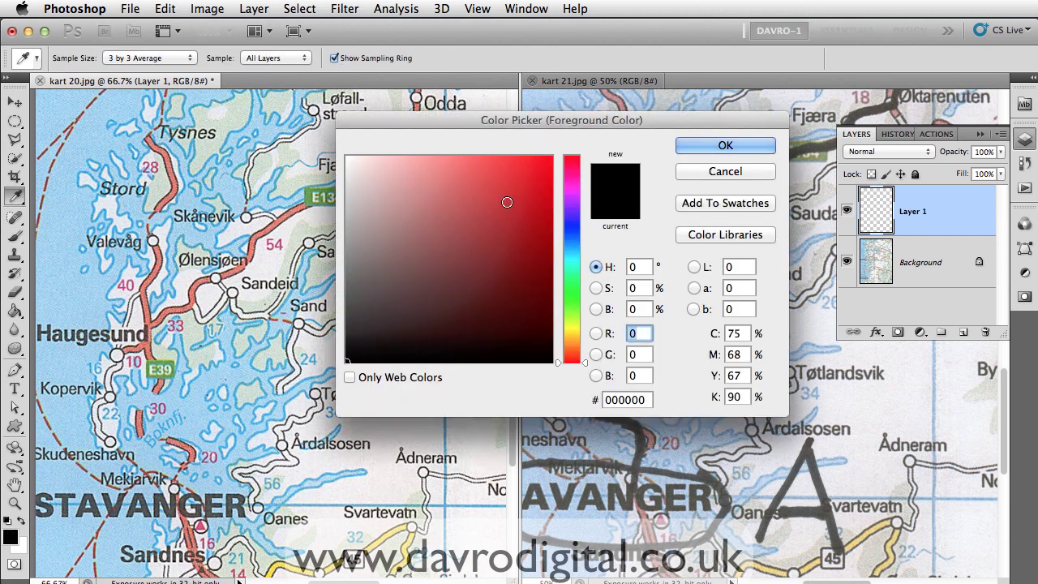
pyautogui.click(550, 157)
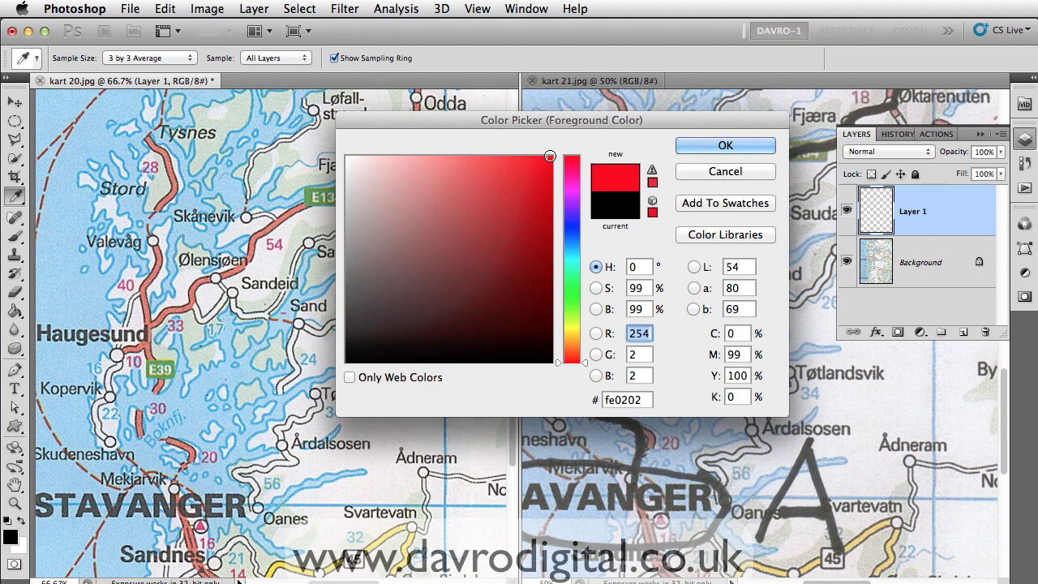
pyautogui.click(702, 150)
pyautogui.press('b')
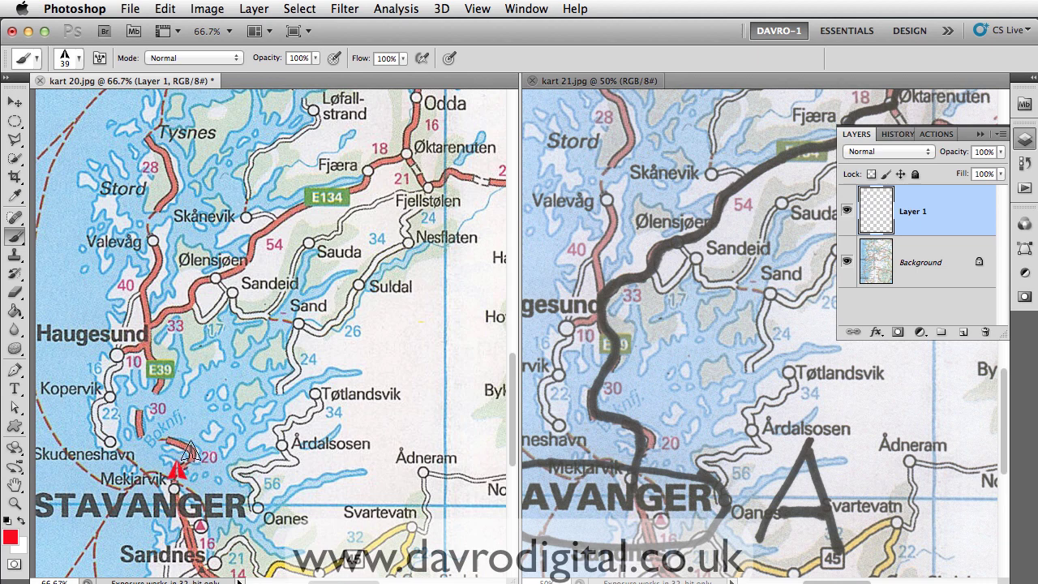
# Step: Stamp red arrows on Layer 1 along the route from Mekjarvik past Haugesund and Ølensjøen to Fjæra
pyautogui.click(189, 449)
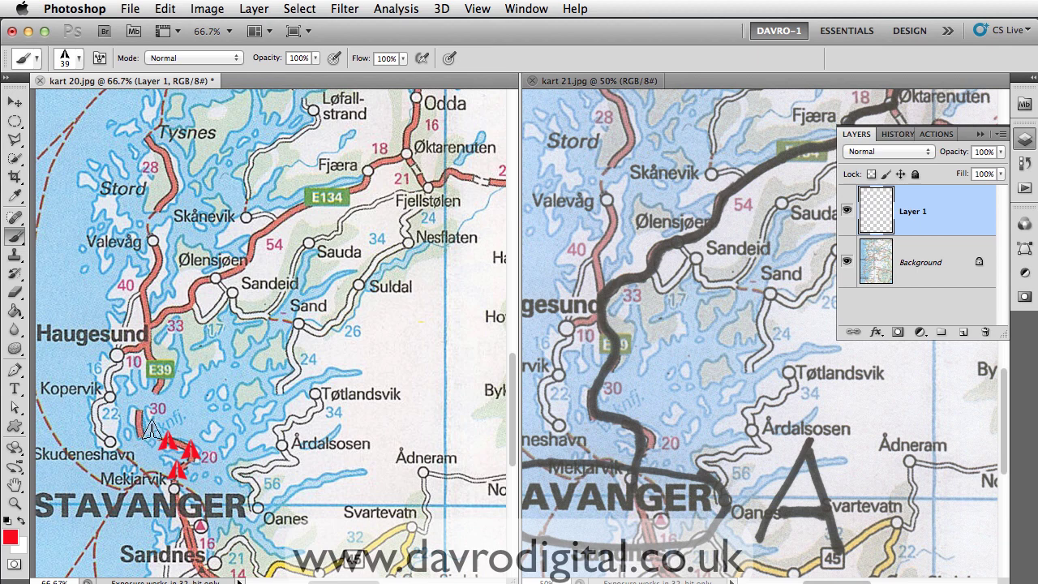
pyautogui.click(139, 425)
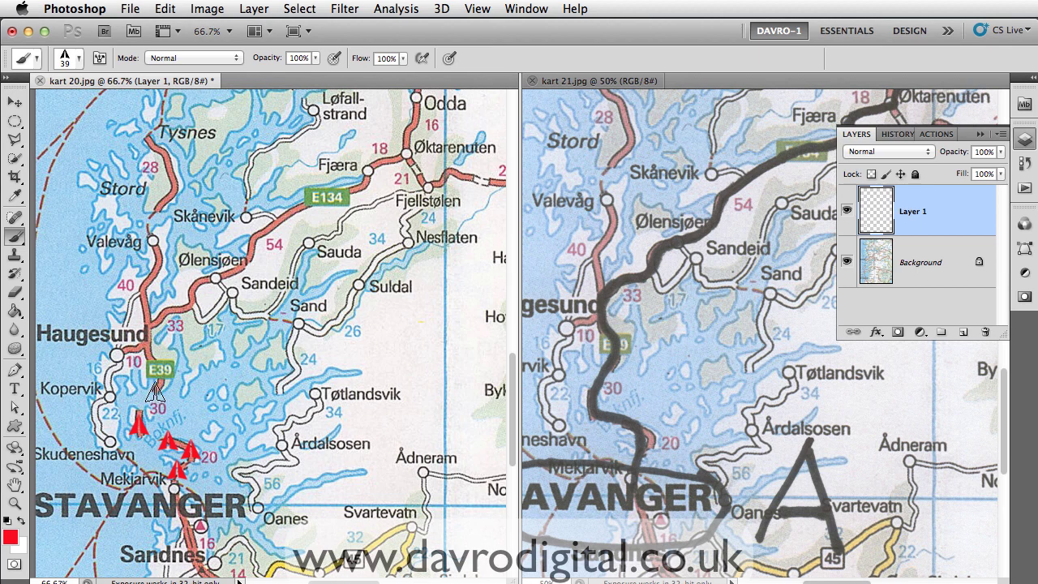
pyautogui.click(154, 394)
pyautogui.click(146, 349)
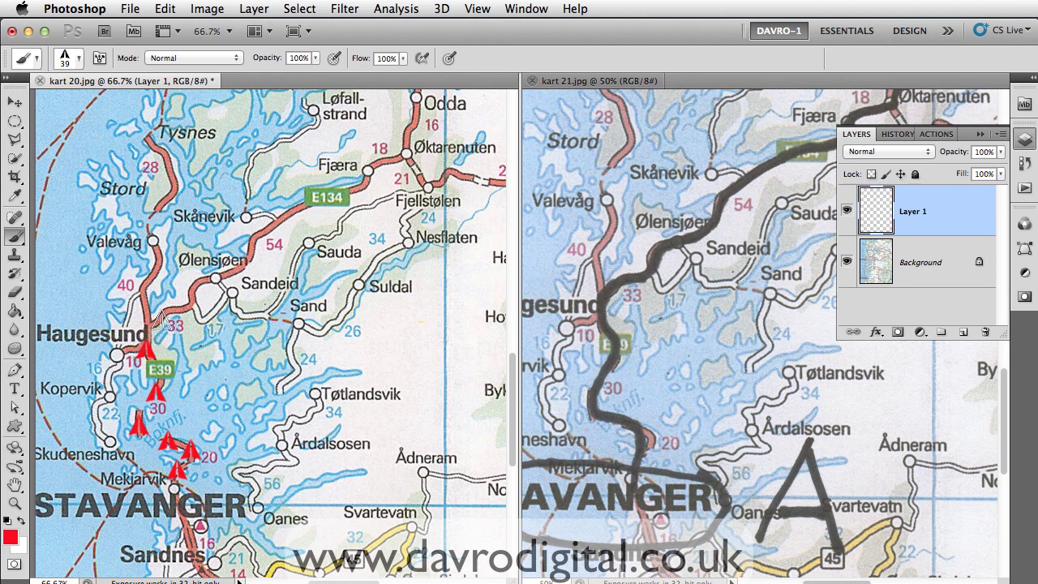
pyautogui.click(161, 320)
pyautogui.click(185, 301)
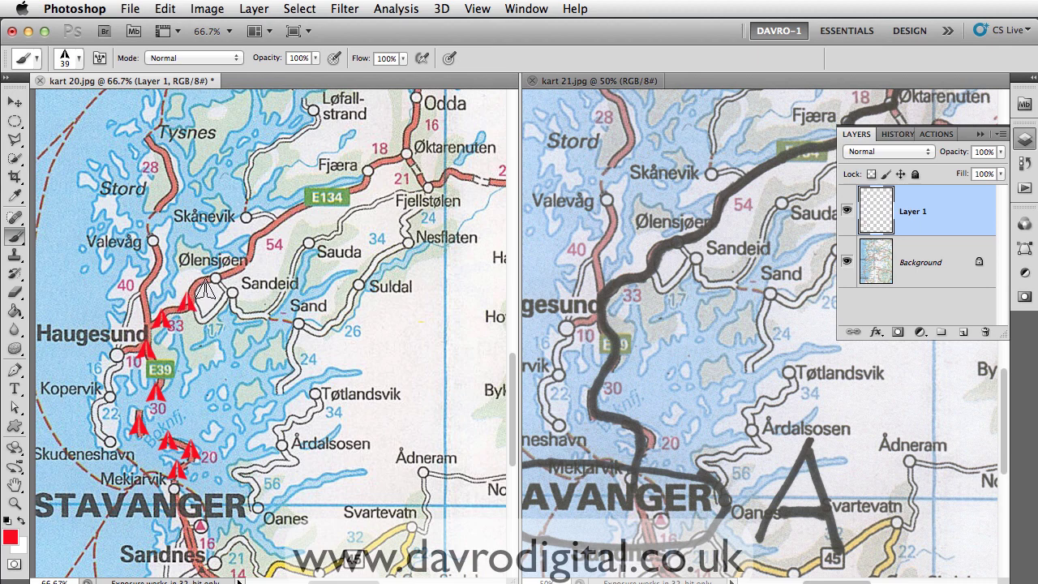
pyautogui.click(207, 285)
pyautogui.click(231, 276)
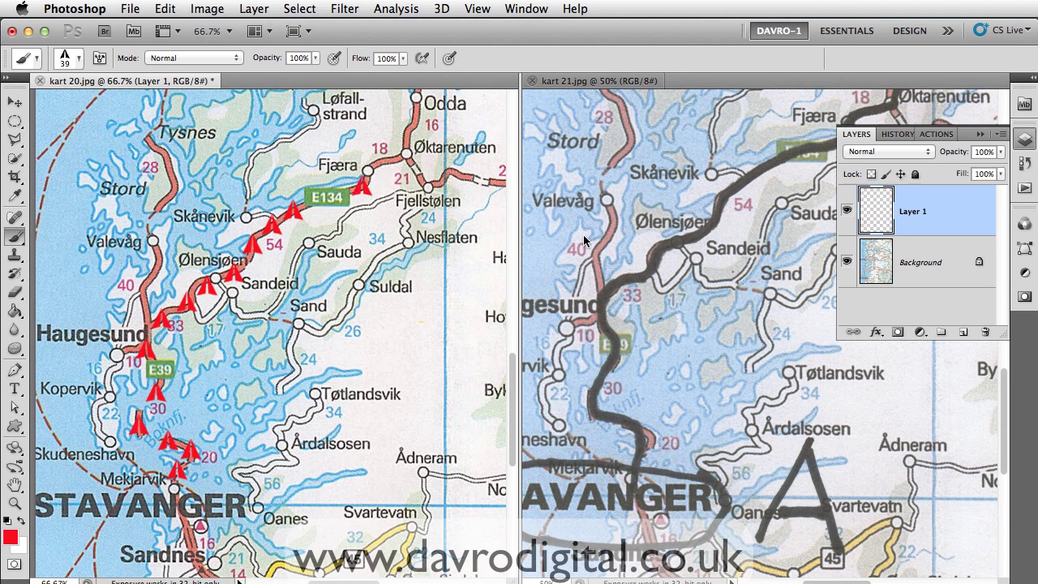
# Step: Continue the arrow trail in kart 20.jpg from Fjæra through Odda to just north of Kinsarvik, following kart 21.jpg
pyautogui.click(627, 250)
pyautogui.moveTo(629, 251); pyautogui.dragTo(491, 507)
pyautogui.moveTo(624, 267); pyautogui.dragTo(603, 389)
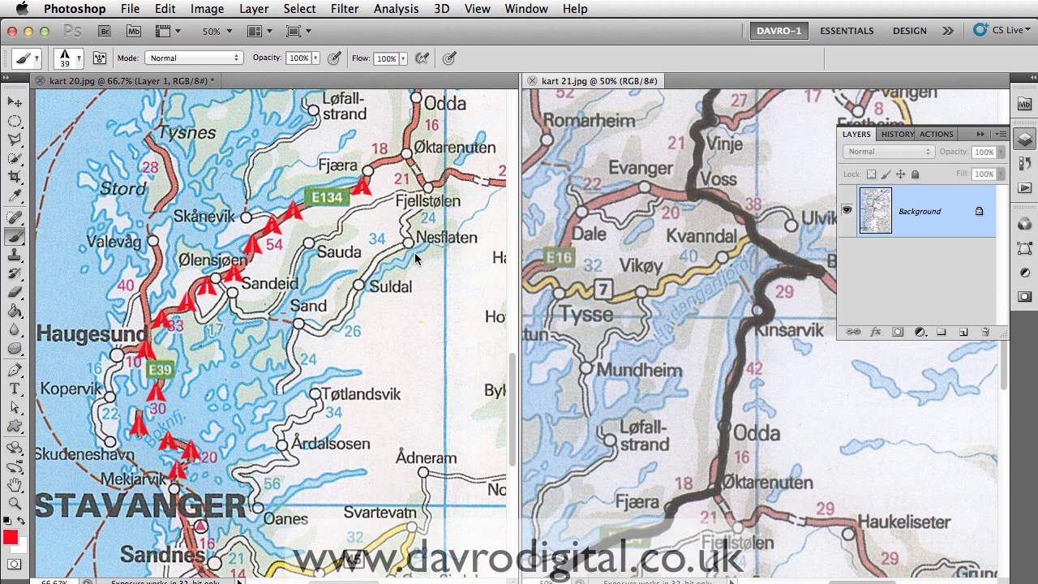
pyautogui.click(359, 211)
pyautogui.moveTo(358, 210); pyautogui.dragTo(306, 492)
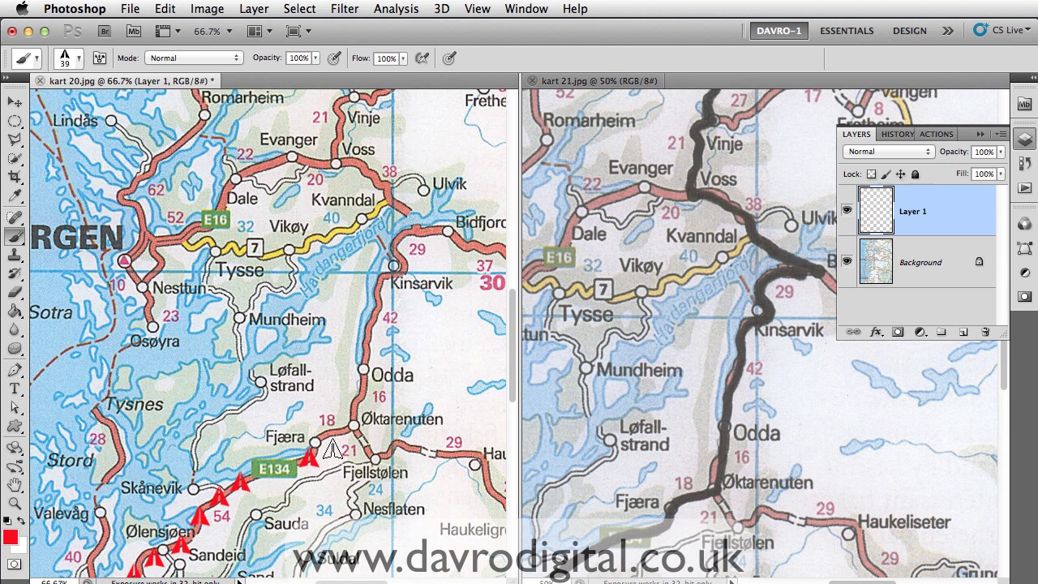
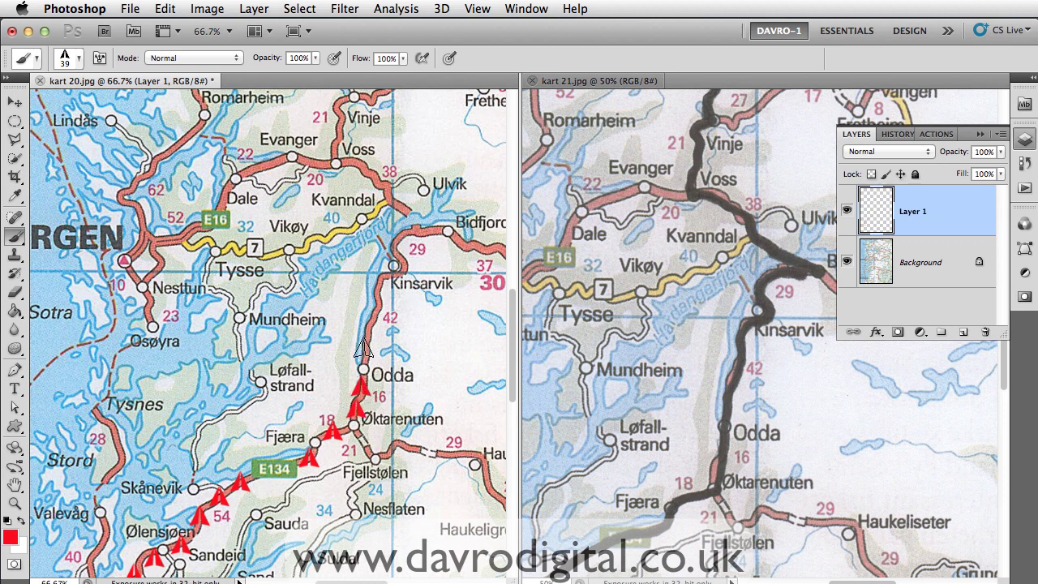
pyautogui.click(363, 353)
pyautogui.click(367, 325)
pyautogui.click(377, 304)
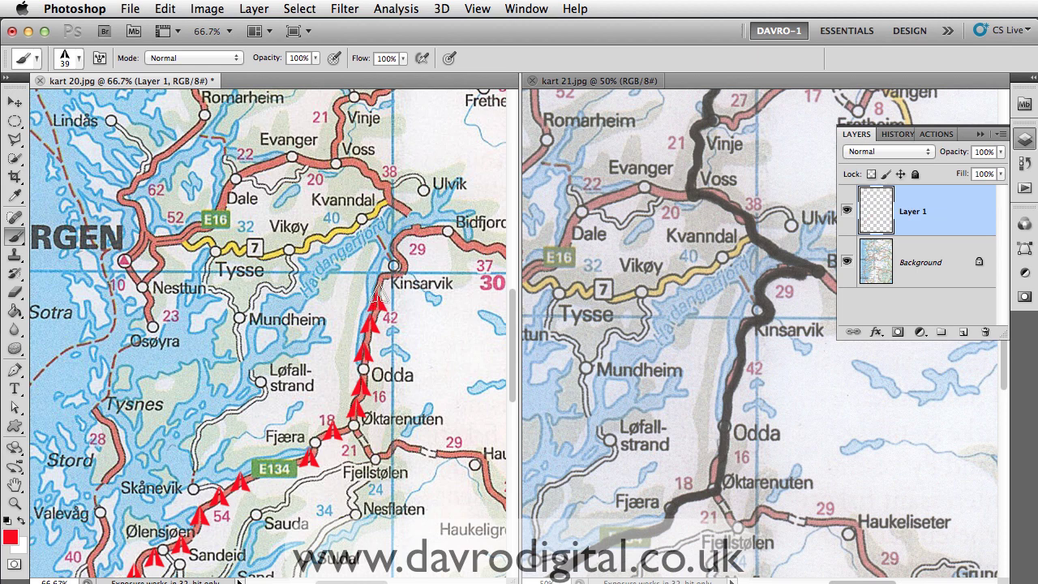
pyautogui.click(383, 284)
pyautogui.click(404, 263)
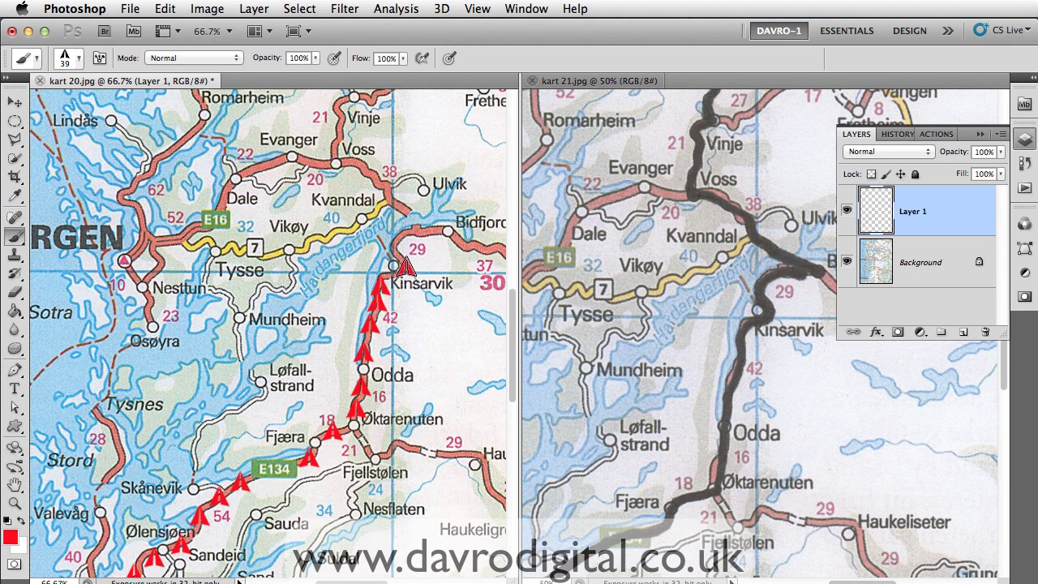
pyautogui.click(399, 238)
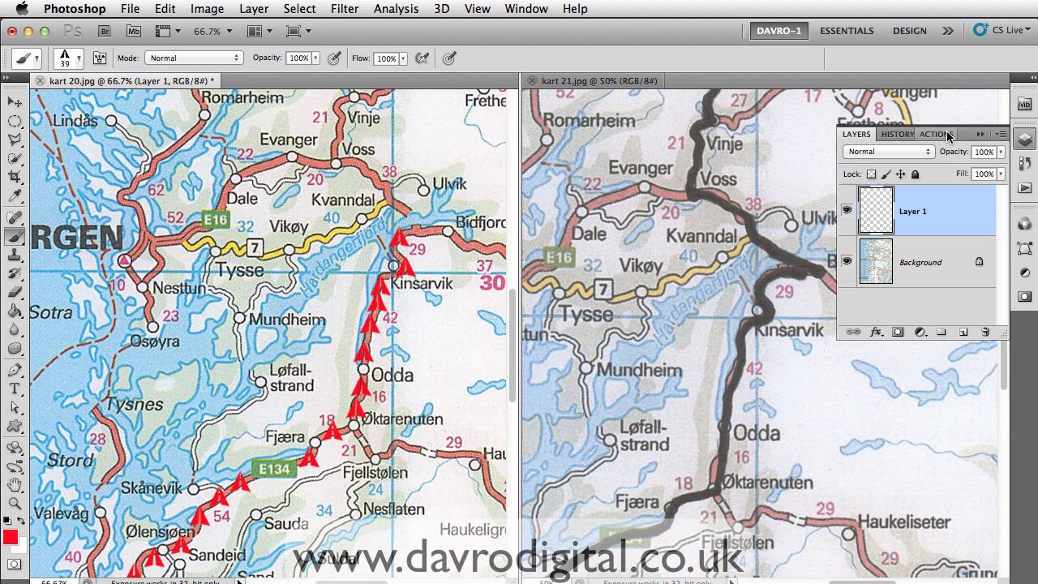
# Step: Uncover the Bidfjord area of the reference map and stamp arrows from Bidfjord northwest along the route to Voss
pyautogui.click(979, 135)
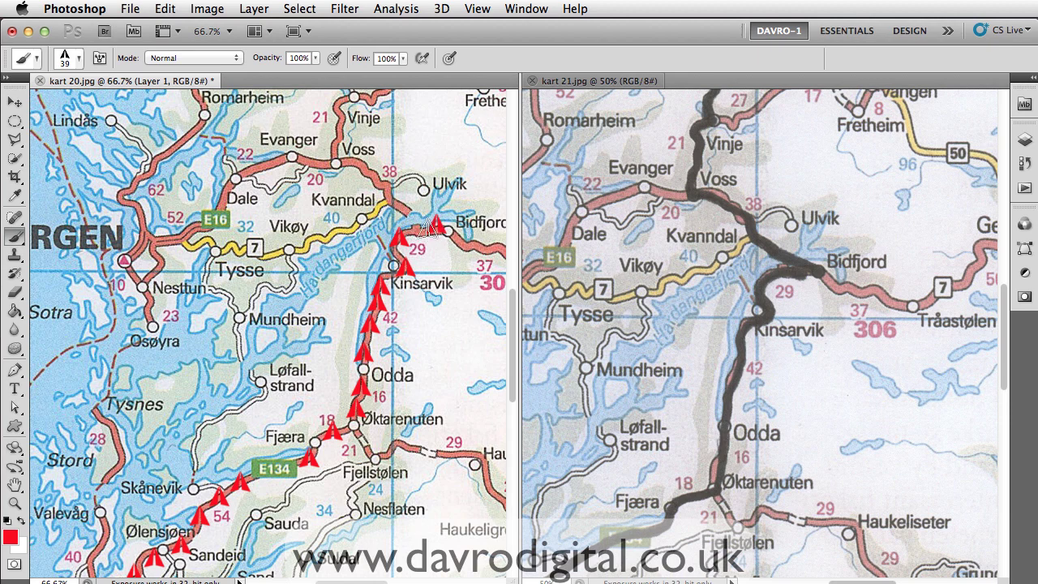
pyautogui.click(419, 228)
pyautogui.click(408, 214)
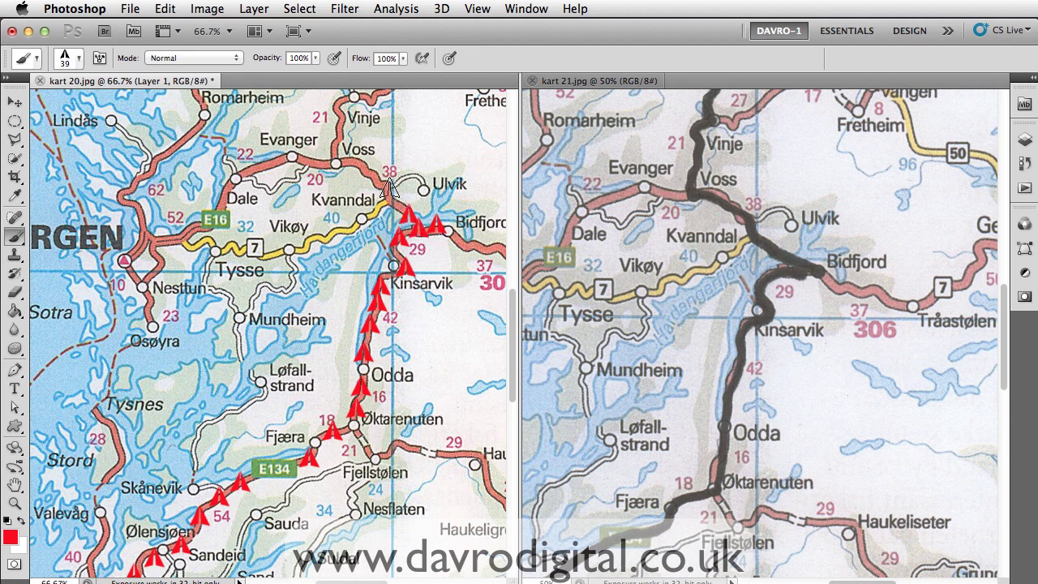
pyautogui.click(393, 196)
pyautogui.click(379, 185)
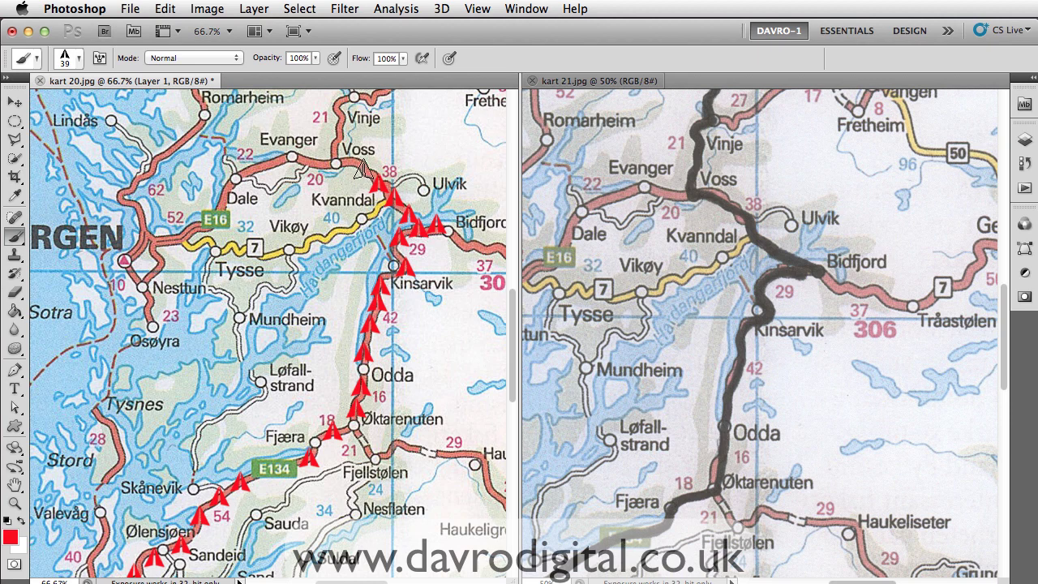
pyautogui.click(358, 169)
pyautogui.click(410, 214)
# Step: Erase the crowded arrows between Odda and Kinsarvik and stamp two more widely spaced ones in their place
pyautogui.click(15, 292)
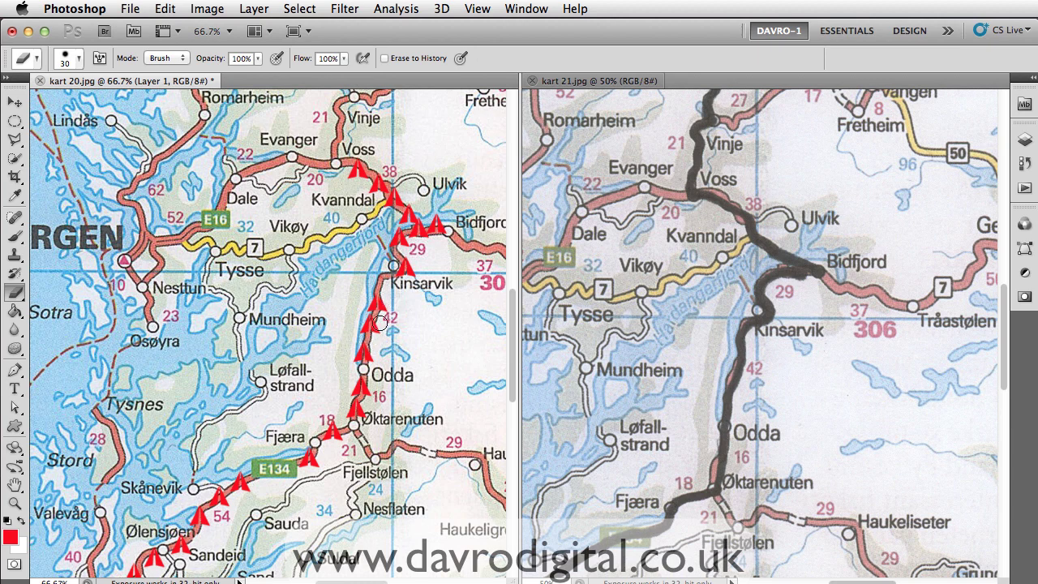
pyautogui.moveTo(374, 330)
pyautogui.mouseDown()
pyautogui.moveTo(366, 322)
pyautogui.moveTo(381, 301)
pyautogui.moveTo(363, 333)
pyautogui.moveTo(366, 321)
pyautogui.mouseUp()
pyautogui.press('b')
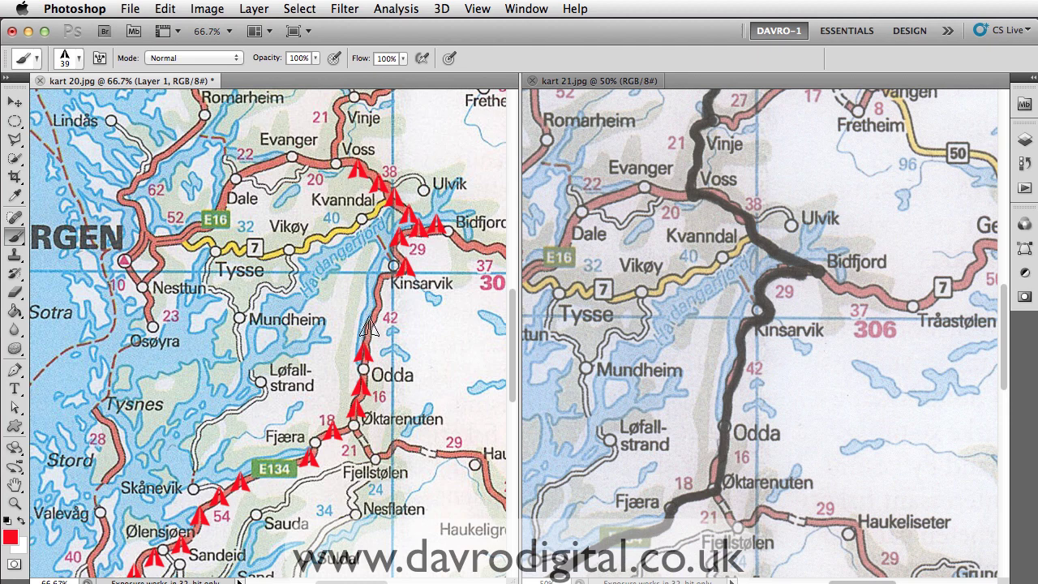
pyautogui.click(369, 324)
pyautogui.click(379, 286)
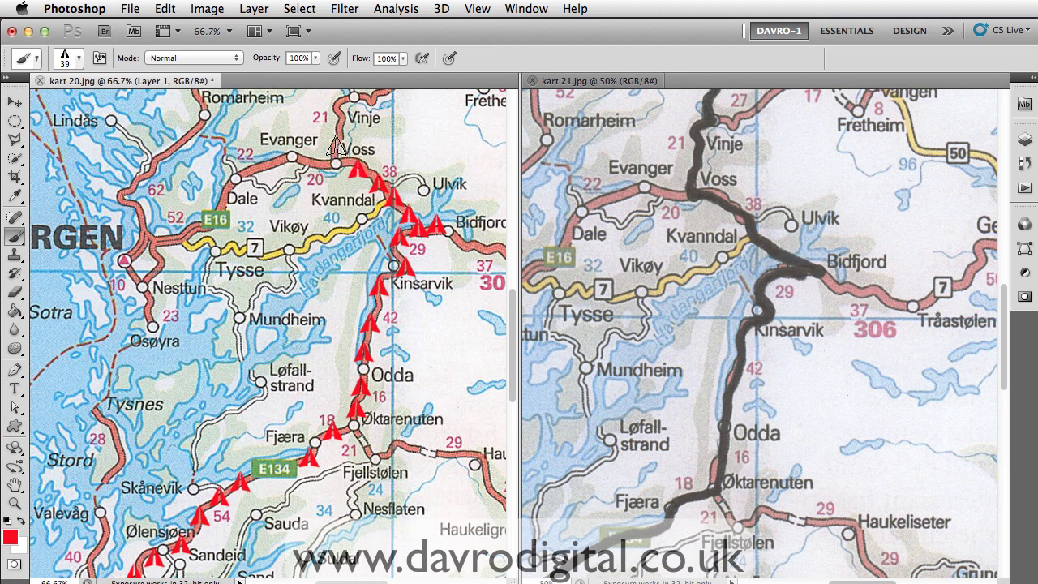
# Step: Stamp arrows from Voss through Vinje and past Vik to Vangsnes, matching the route in kart 21.jpg
pyautogui.click(335, 147)
pyautogui.click(341, 118)
pyautogui.moveTo(384, 171); pyautogui.dragTo(354, 419)
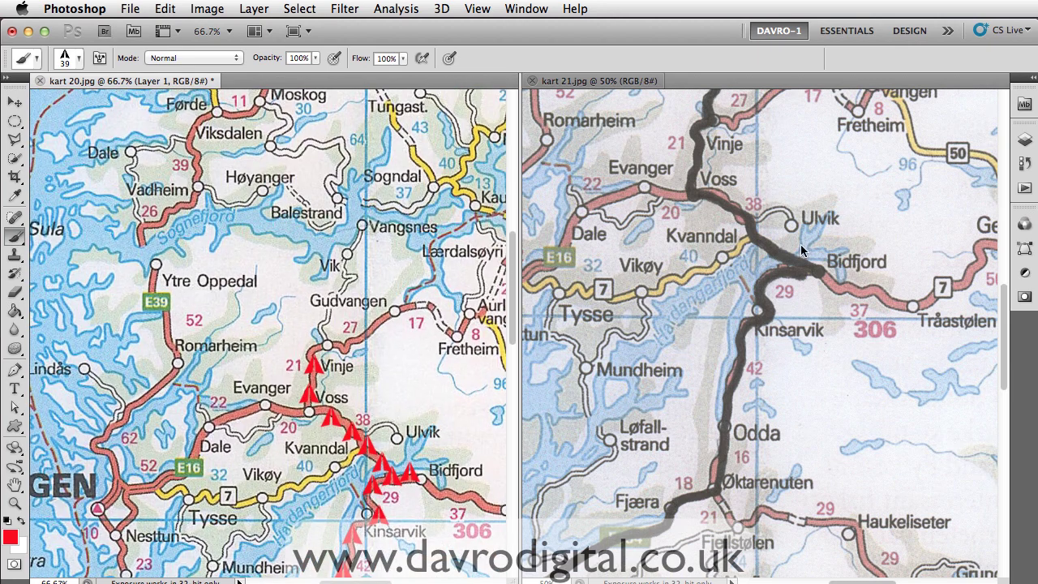
pyautogui.click(801, 244)
pyautogui.moveTo(793, 324); pyautogui.dragTo(778, 581)
pyautogui.moveTo(835, 276); pyautogui.dragTo(678, 374)
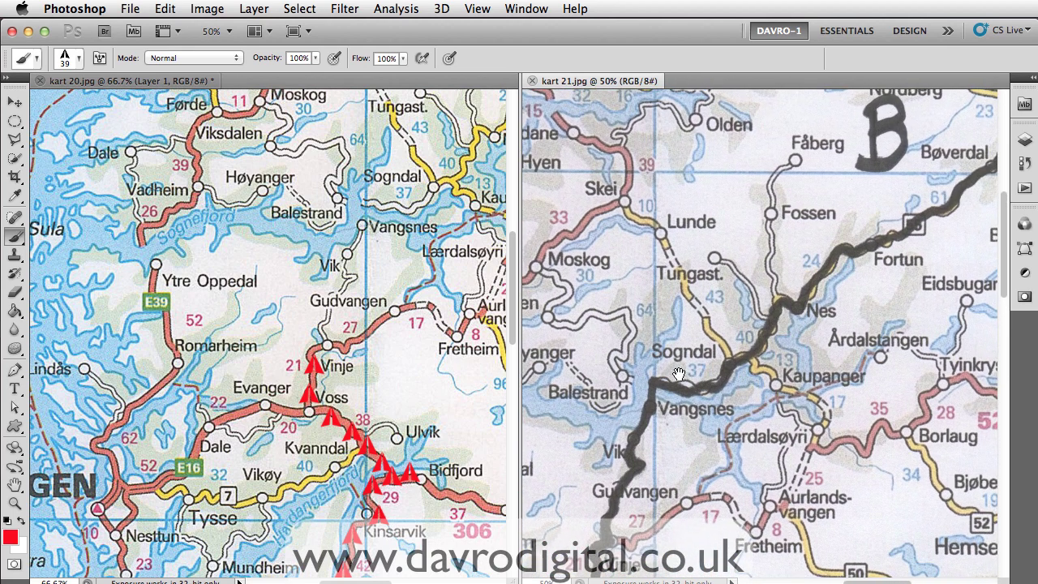
pyautogui.click(393, 187)
pyautogui.moveTo(386, 182); pyautogui.dragTo(321, 306)
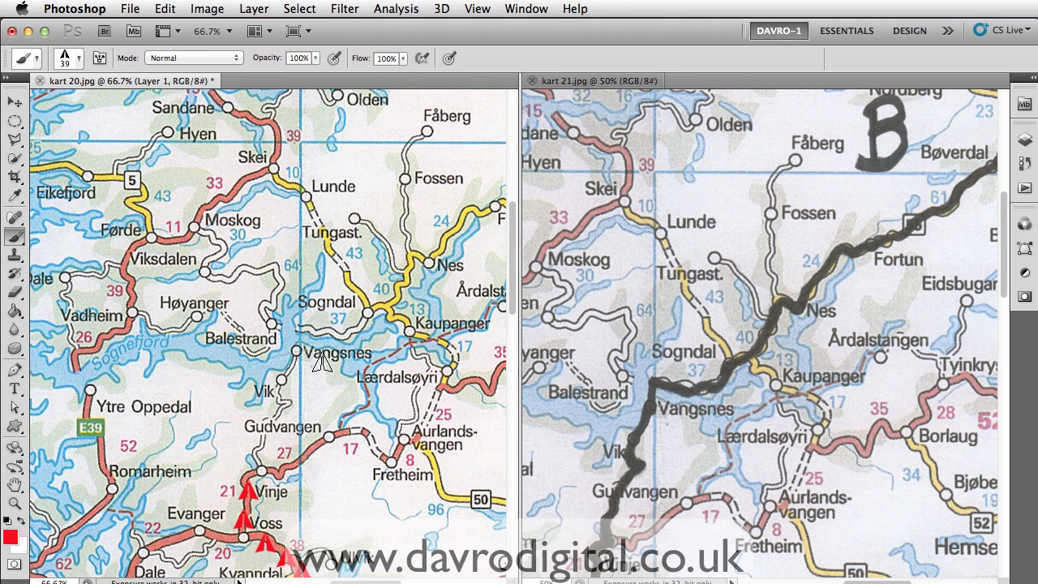
pyautogui.click(258, 454)
pyautogui.click(276, 411)
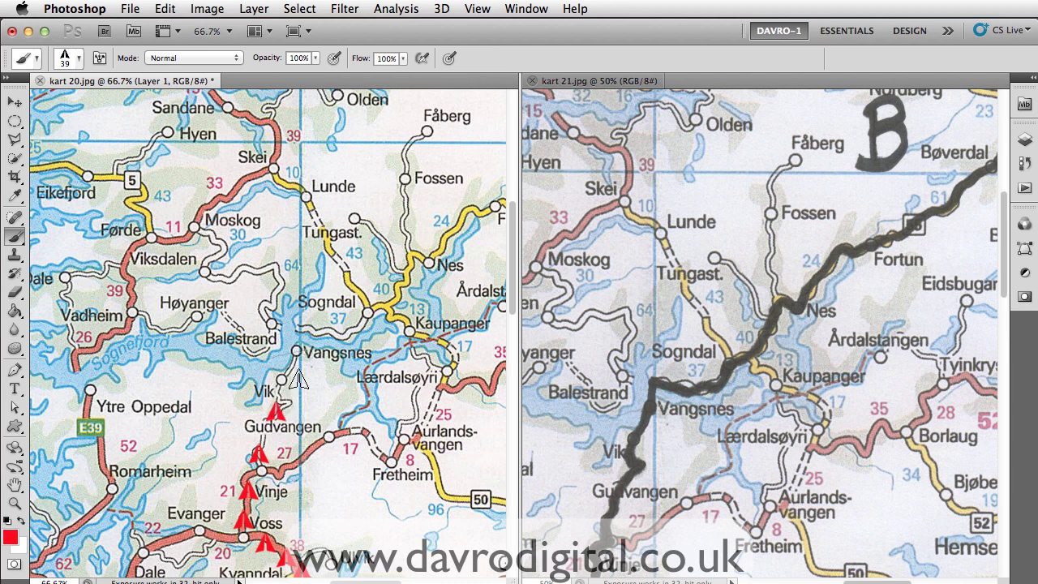
pyautogui.click(292, 366)
# Step: Stamp arrows from the fjord crossing north of Vangsnes eastward through Sogndal and up to Nes
pyautogui.click(300, 326)
pyautogui.click(330, 328)
pyautogui.click(356, 327)
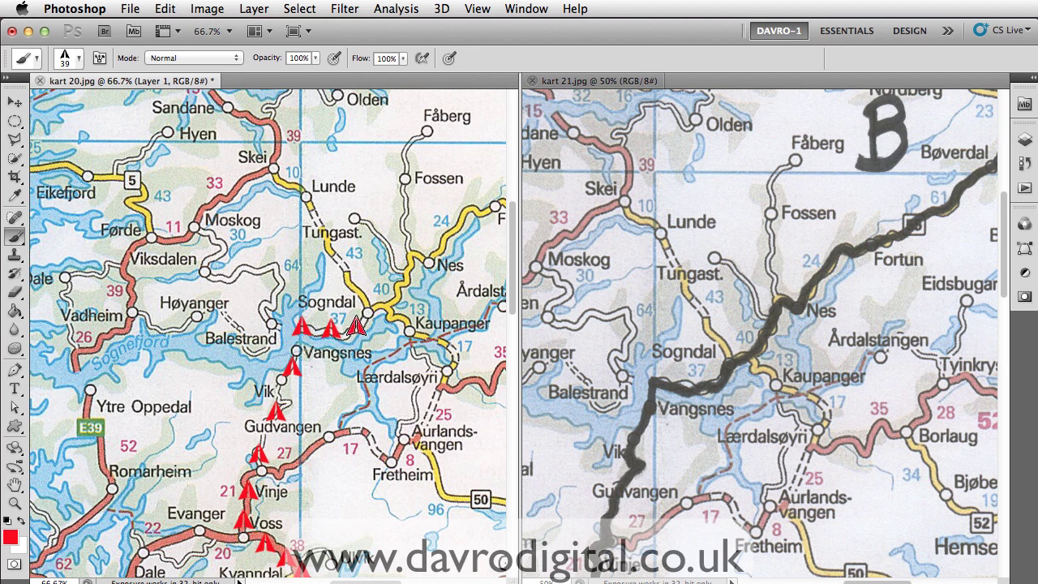
pyautogui.scroll(-1, 356, 328)
pyautogui.click(382, 289)
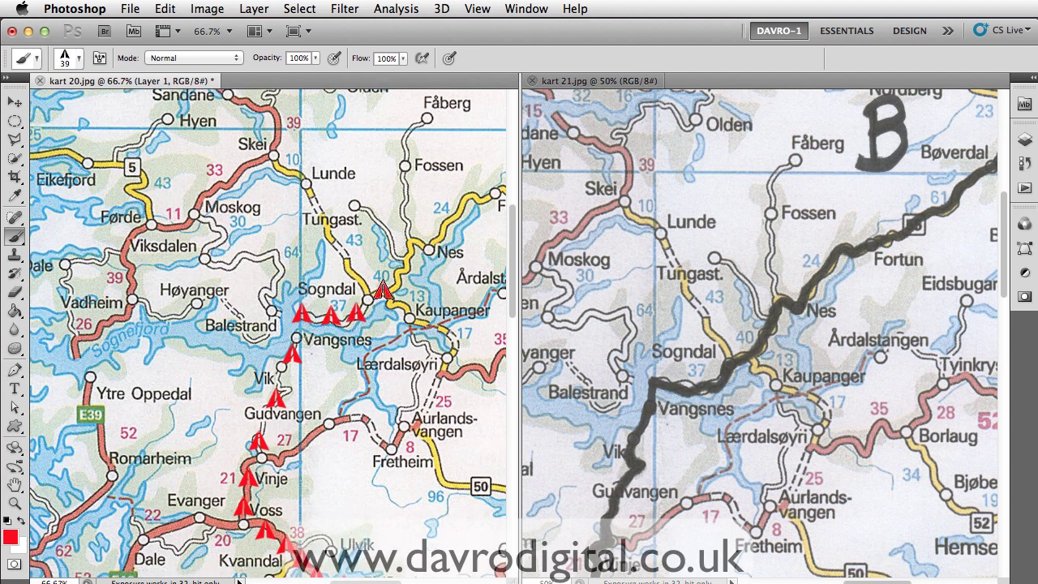
pyautogui.click(402, 275)
pyautogui.click(405, 260)
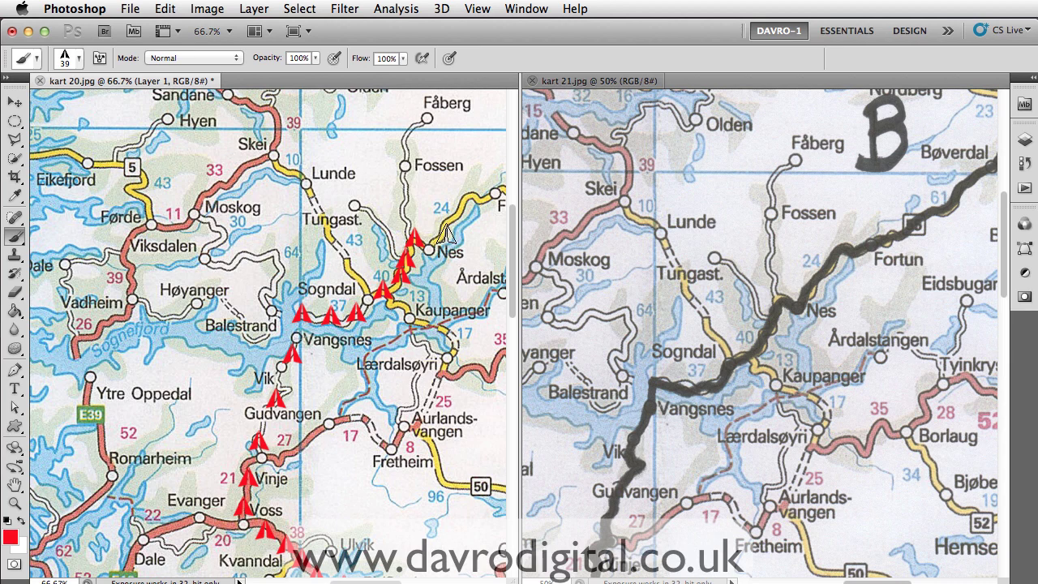
# Step: Stamp arrows from Nes northeast along the yellow road through Fortun and Bøverdal to Lom
pyautogui.click(455, 213)
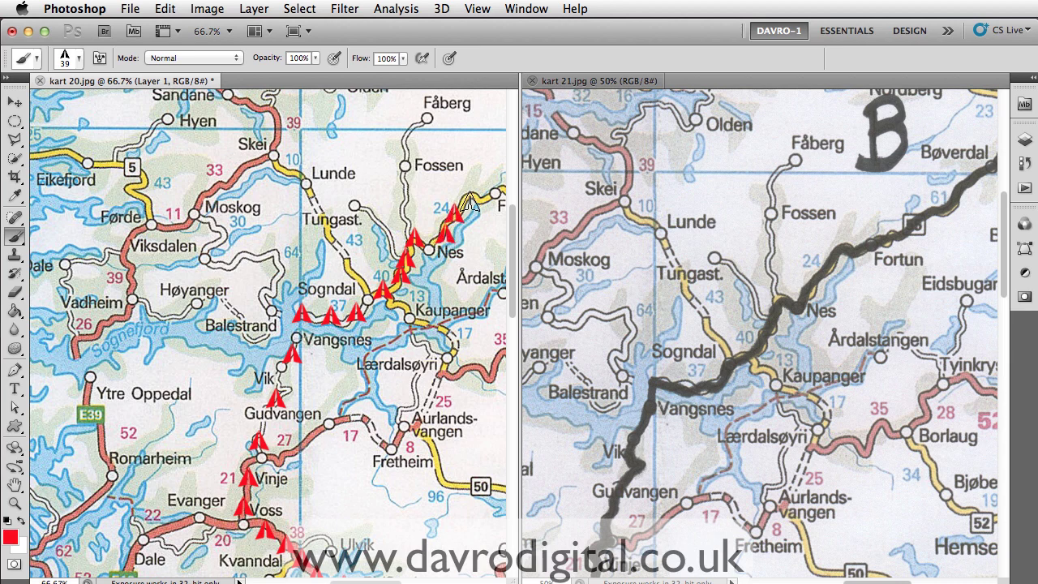
pyautogui.click(482, 198)
pyautogui.moveTo(469, 275)
pyautogui.mouseDown()
pyautogui.moveTo(478, 288)
pyautogui.moveTo(248, 379)
pyautogui.mouseUp()
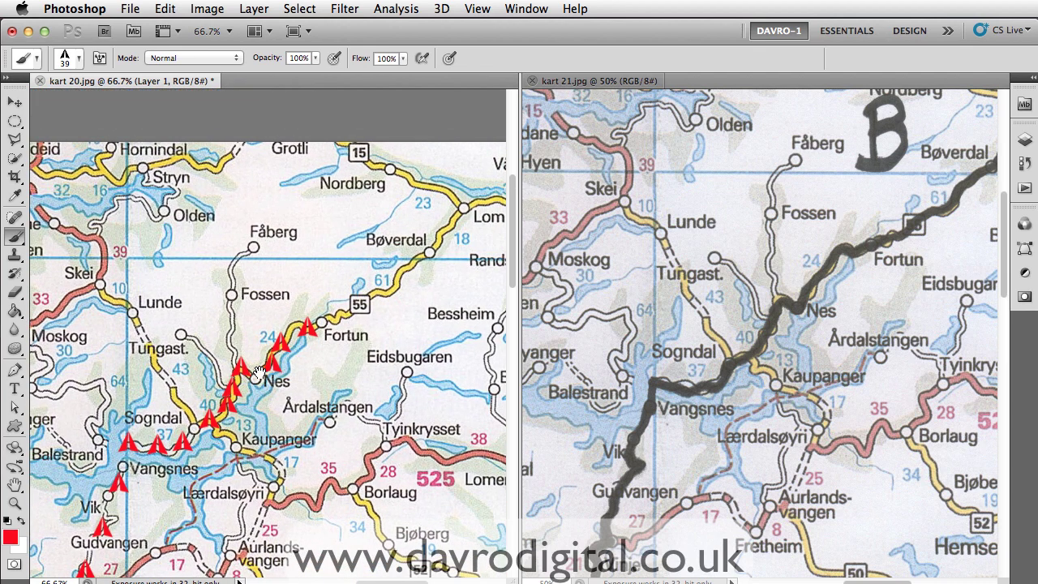
pyautogui.click(336, 313)
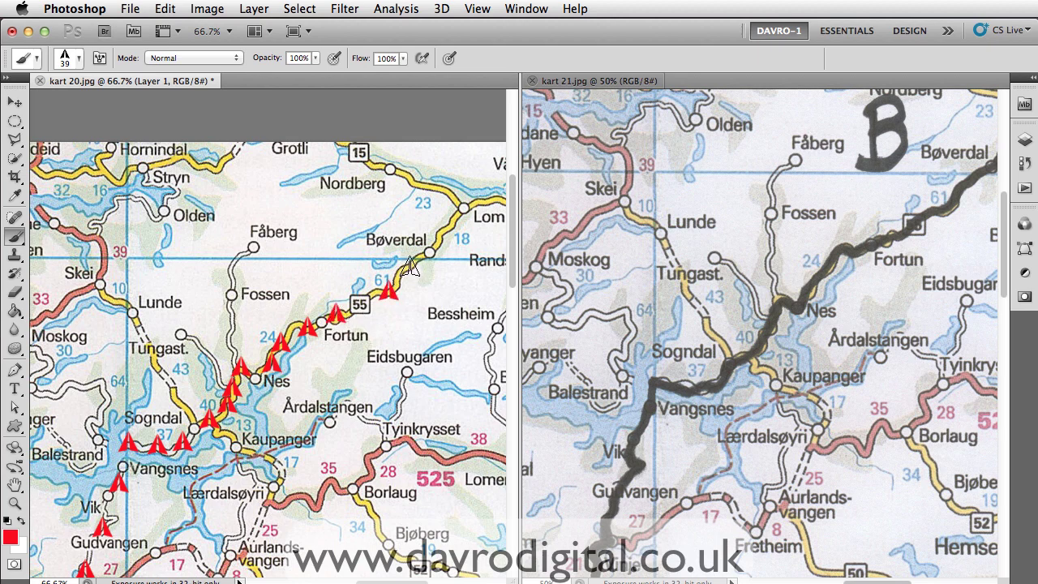
pyautogui.click(409, 265)
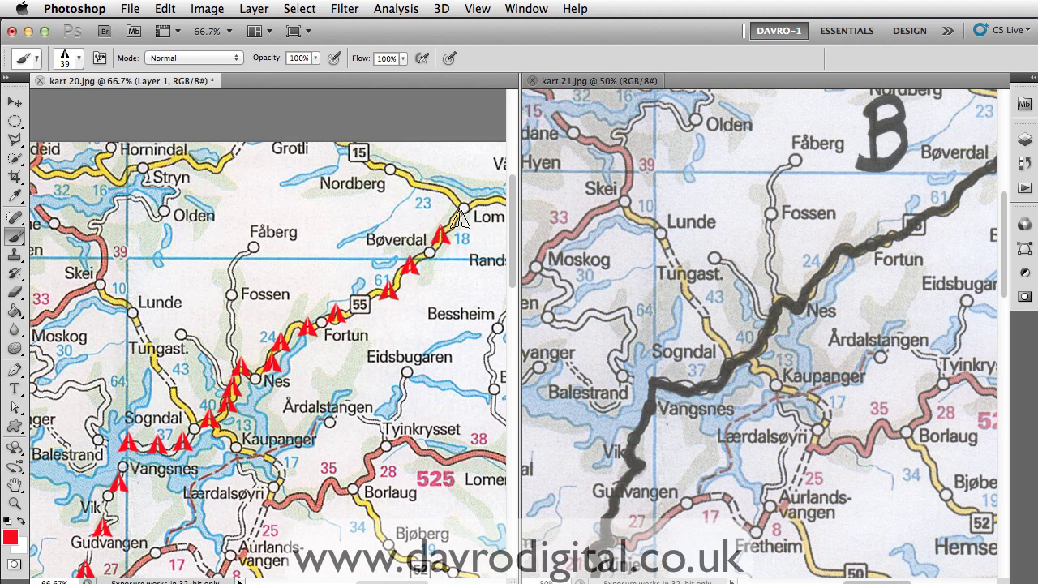
pyautogui.click(458, 218)
# Step: Consolidate the two maps into one full-width view and check the arrows by hiding and reshowing Layer 1
pyautogui.moveTo(387, 415); pyautogui.dragTo(415, 271)
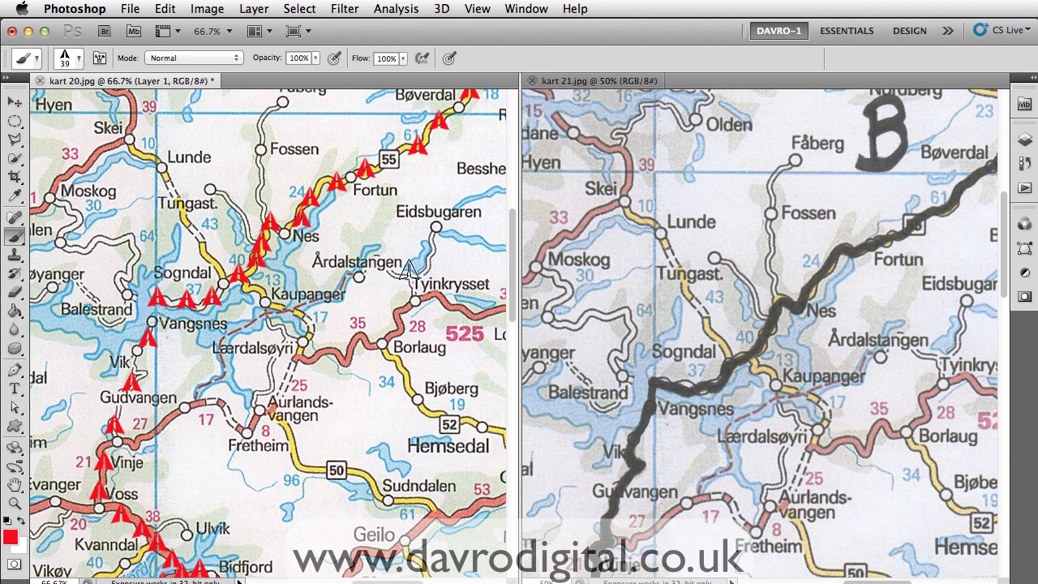
pyautogui.click(270, 34)
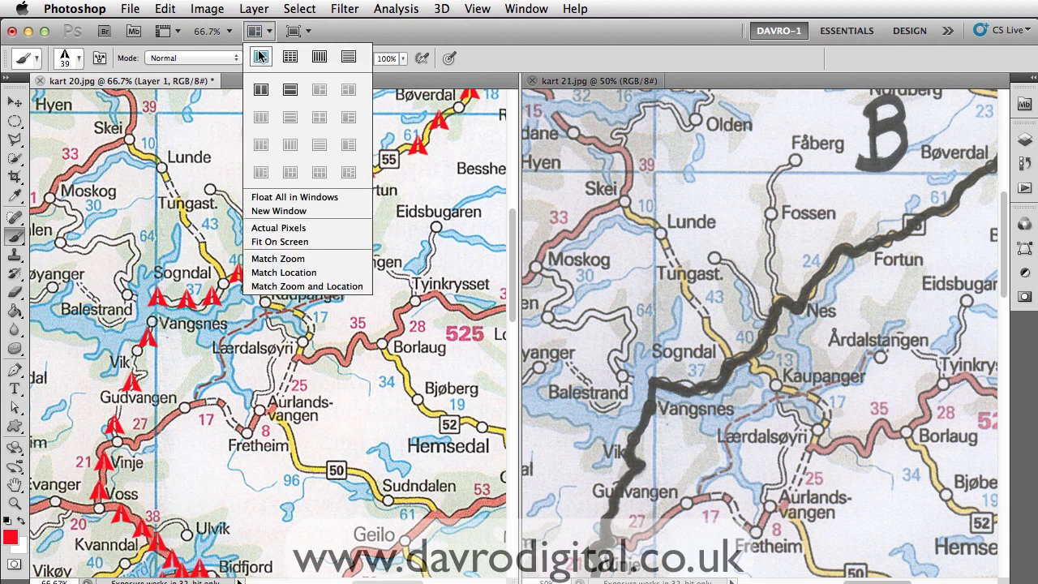
pyautogui.click(258, 57)
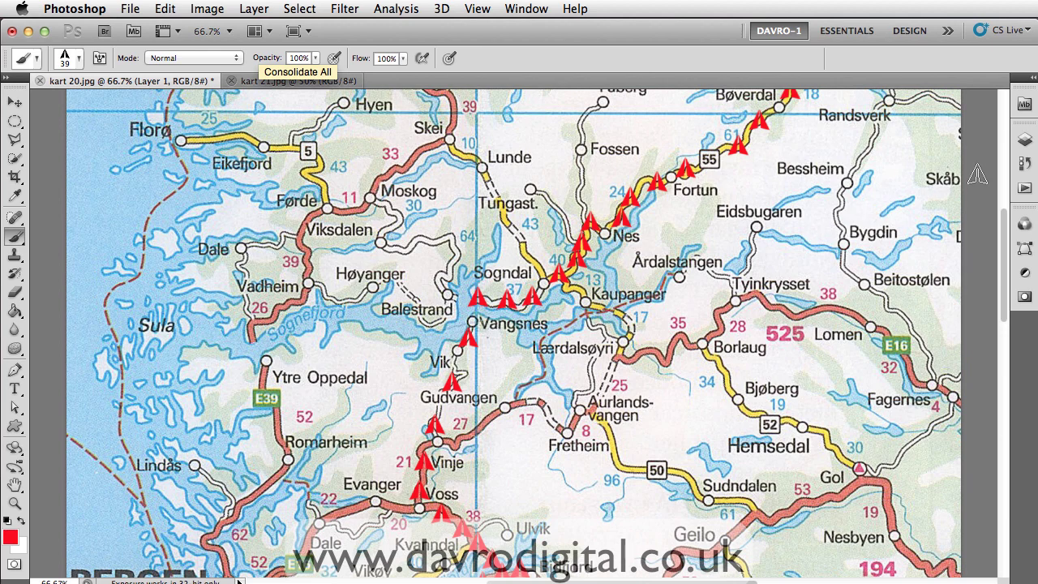
pyautogui.click(1023, 141)
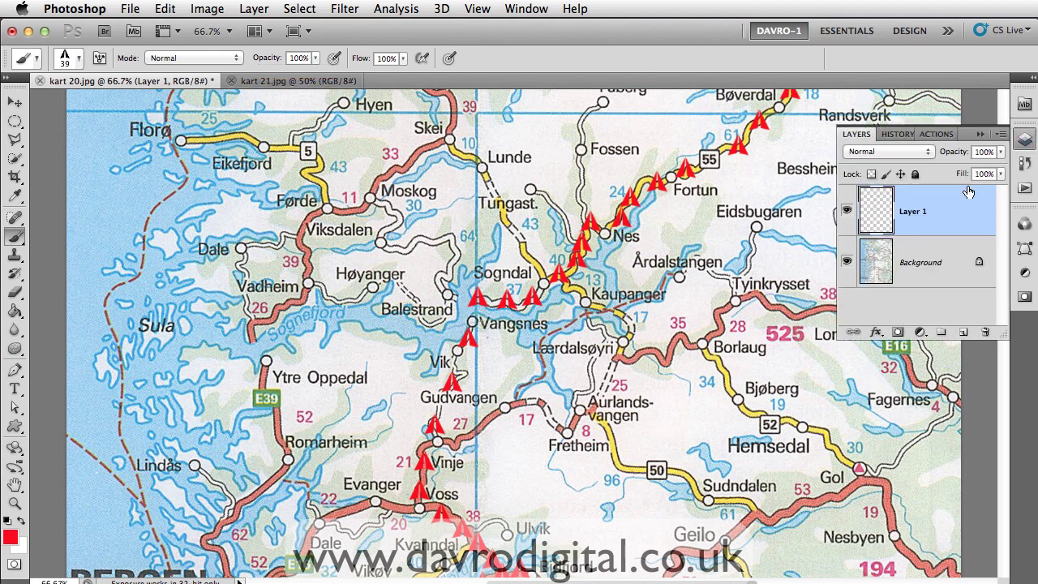
pyautogui.click(847, 212)
pyautogui.click(848, 212)
# Step: Erase the crowded arrows beside Kvanndal on the stretch between Bidfjord and Voss and stamp a single arrow in their place
pyautogui.moveTo(609, 454); pyautogui.dragTo(587, 323)
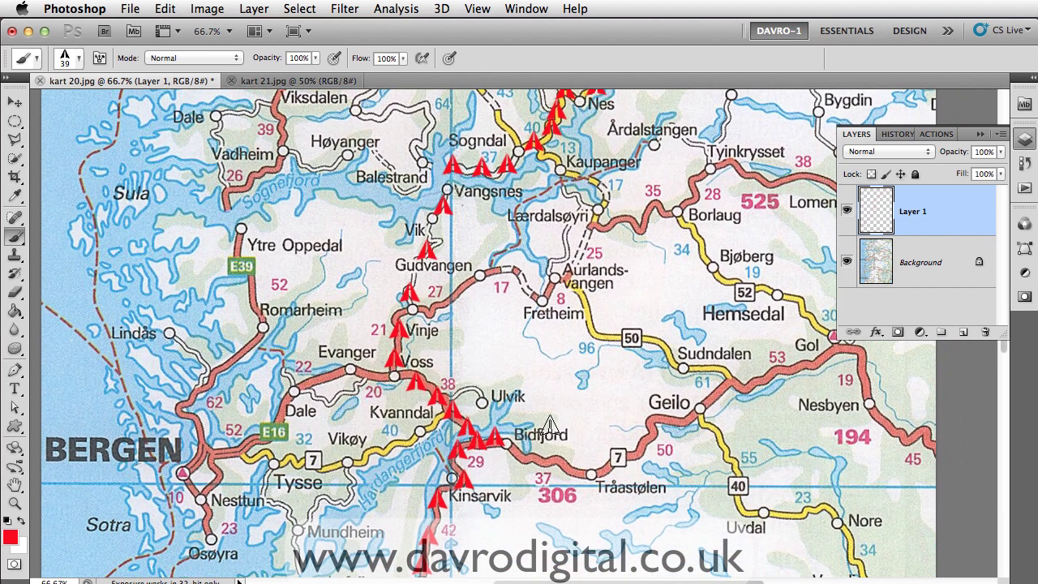
pyautogui.click(491, 438)
pyautogui.click(15, 292)
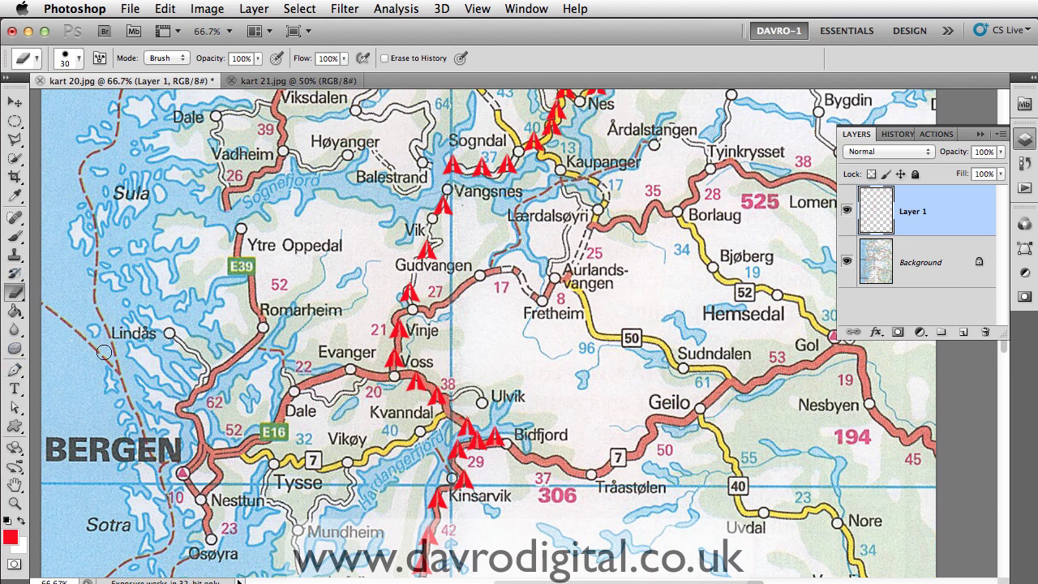
pyautogui.press('b')
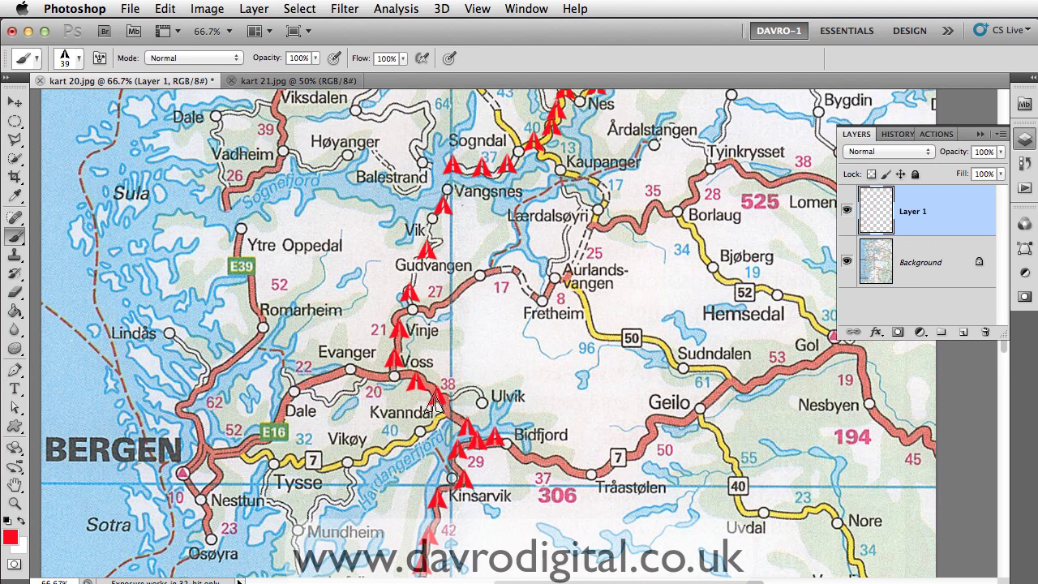
pyautogui.moveTo(435, 401); pyautogui.dragTo(438, 403)
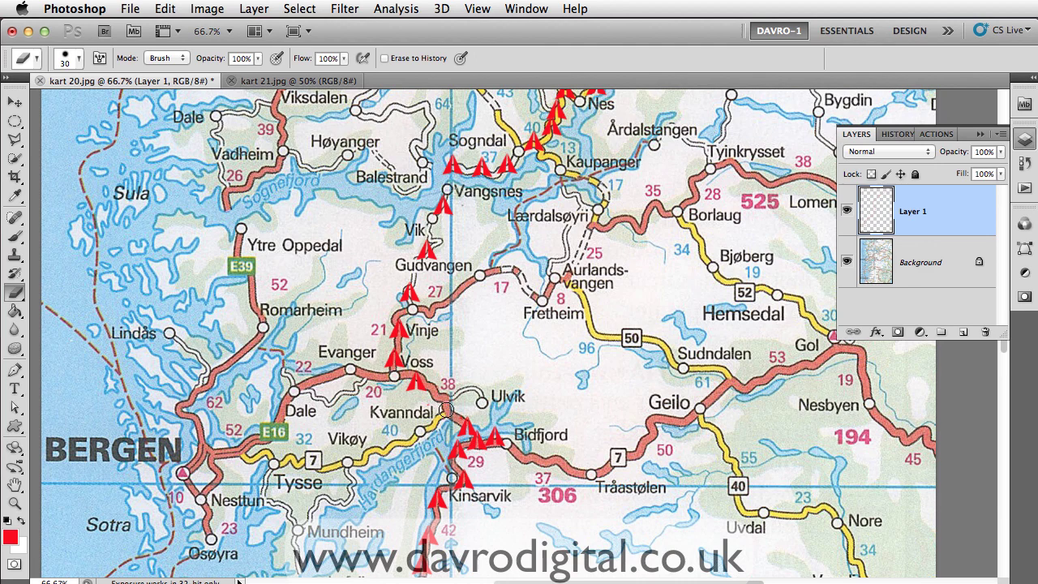
pyautogui.press('b')
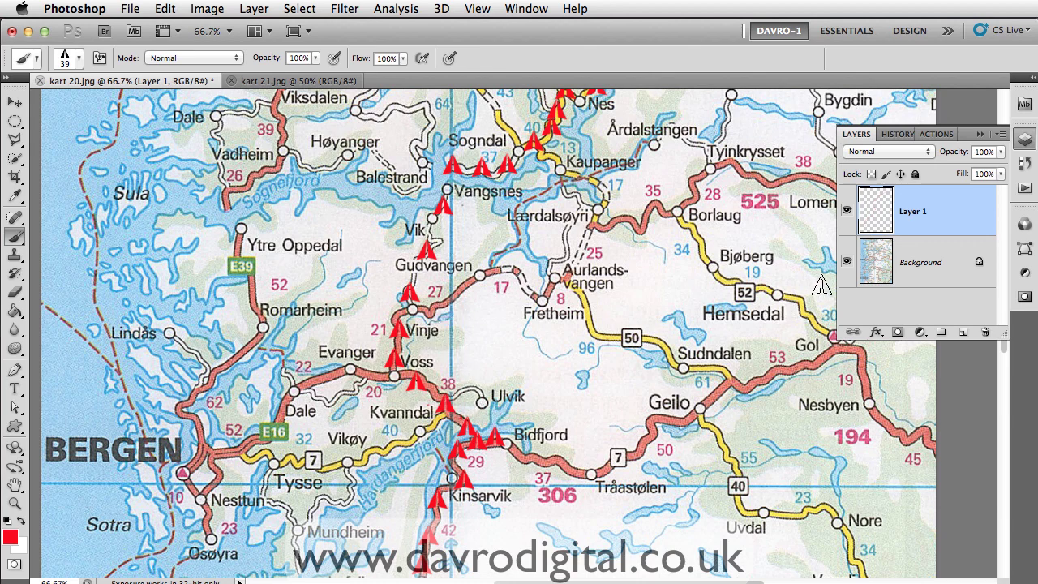
# Step: Add a drop shadow to Layer 1 with angle -108°, distance 3 px and size 27 px
pyautogui.click(876, 333)
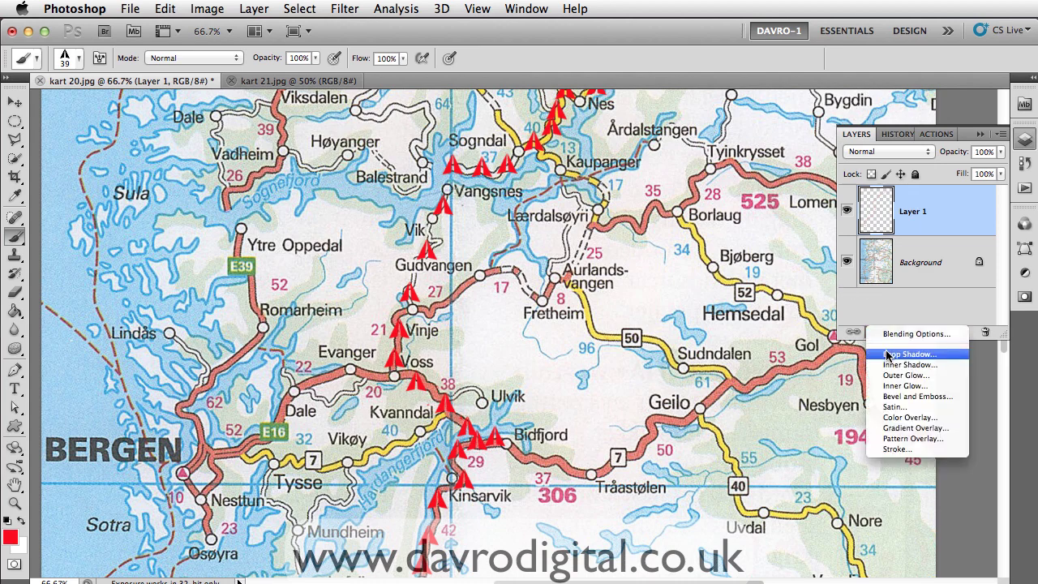
pyautogui.click(887, 354)
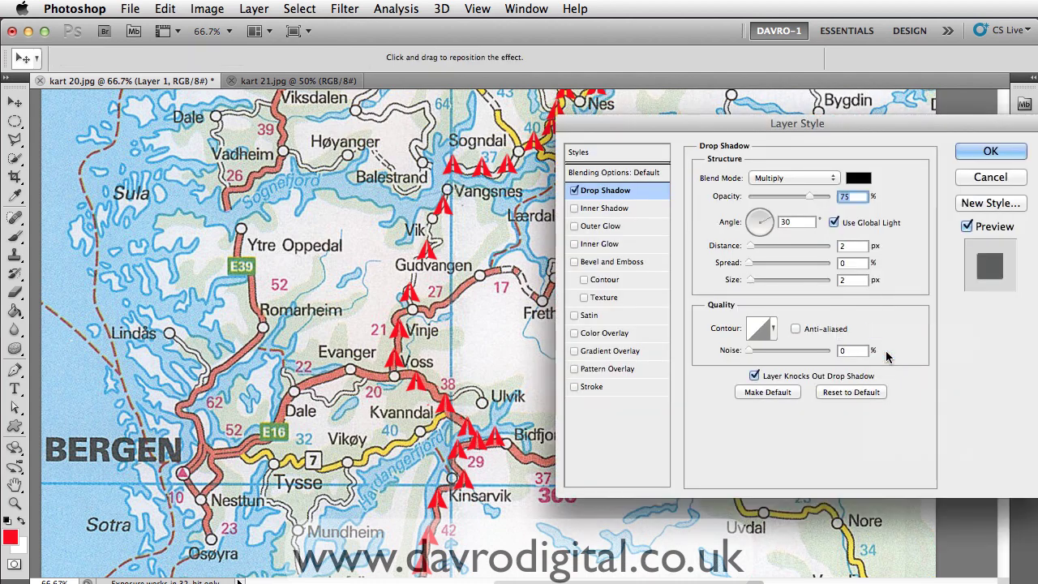
pyautogui.moveTo(458, 334); pyautogui.dragTo(452, 331)
pyautogui.moveTo(754, 245); pyautogui.dragTo(752, 244)
pyautogui.click(752, 281)
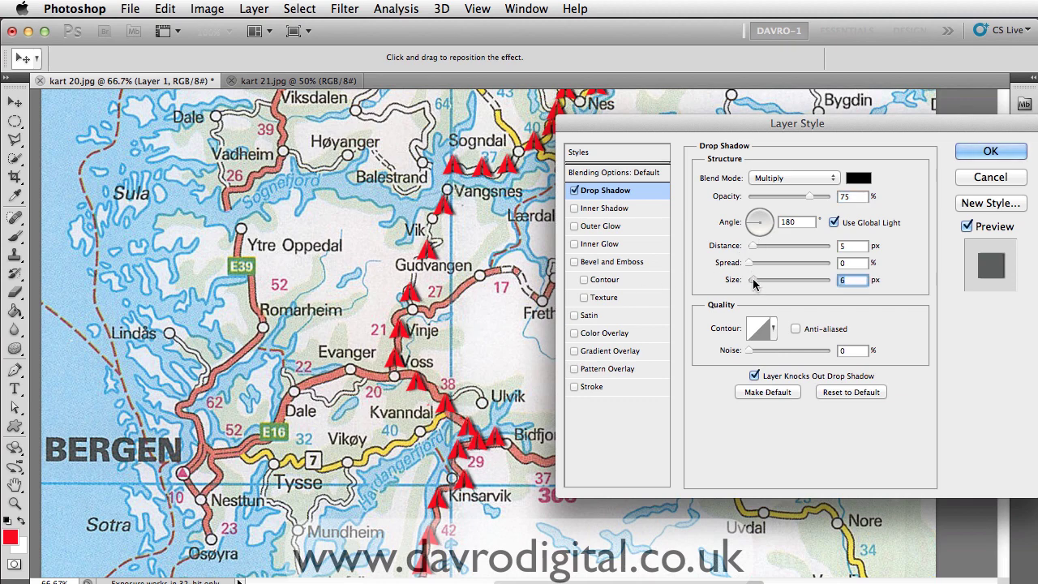
pyautogui.moveTo(754, 281); pyautogui.dragTo(762, 280)
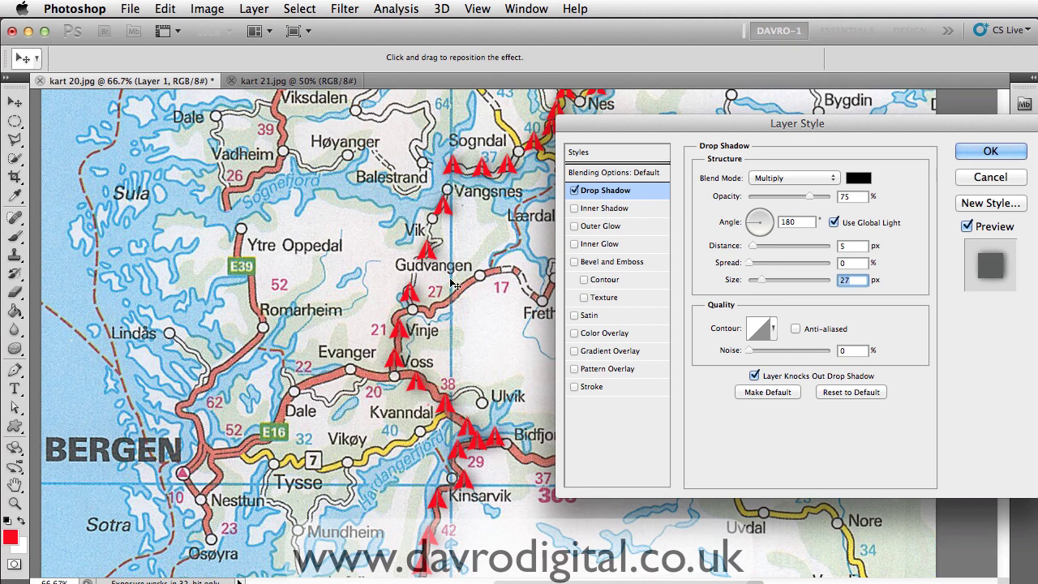
pyautogui.moveTo(437, 258); pyautogui.dragTo(432, 255)
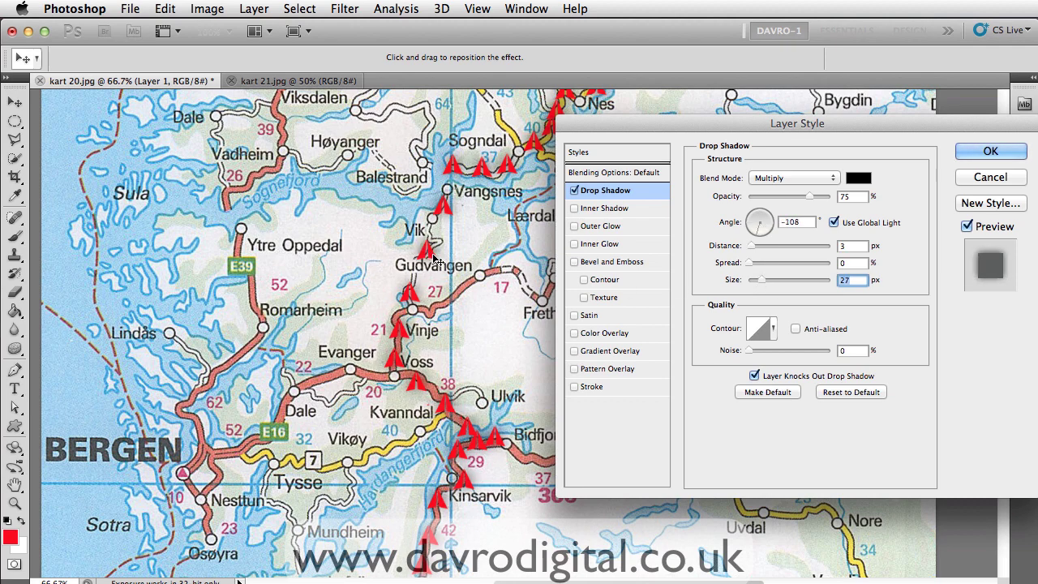
# Step: Add an Inner Bevel with Smooth technique to the arrows, compare the effects on and off, and apply the layer style
pyautogui.click(599, 268)
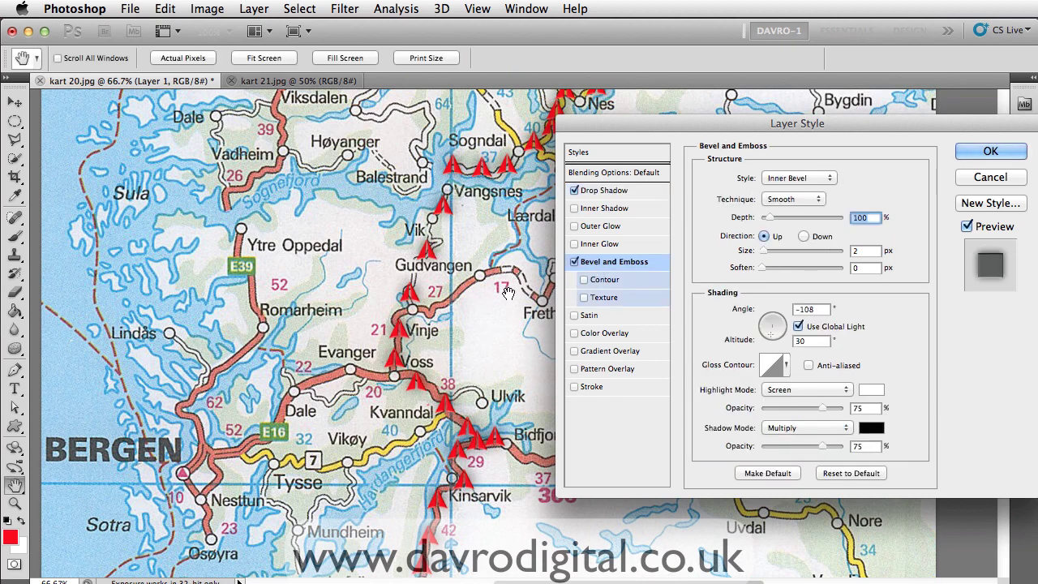
pyautogui.click(966, 226)
pyautogui.click(967, 226)
pyautogui.click(981, 152)
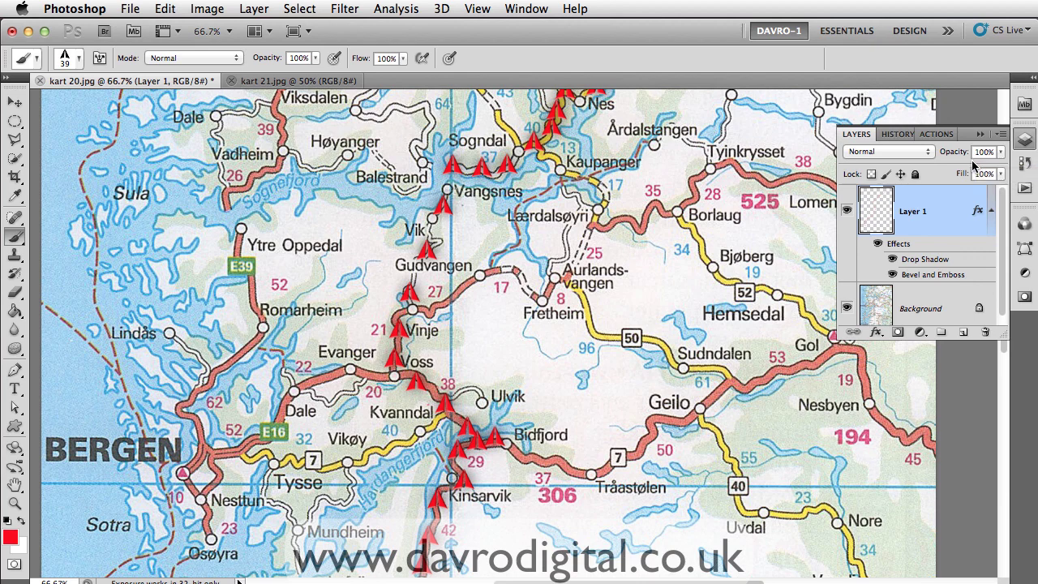
# Step: Hide the Background and merge a copy of the visible styled arrows onto a new layer above Layer 1
pyautogui.click(846, 308)
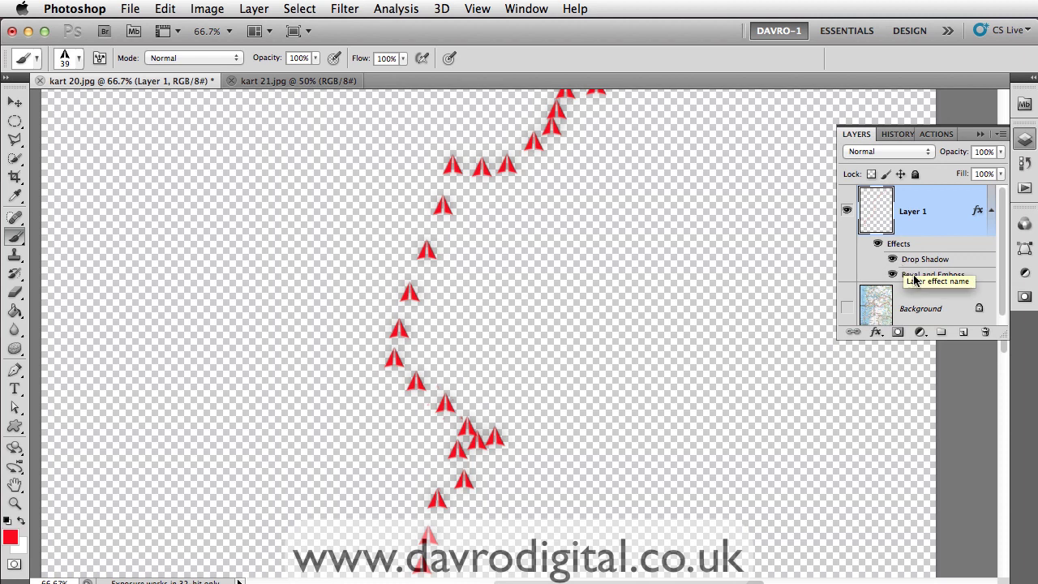
pyautogui.click(959, 333)
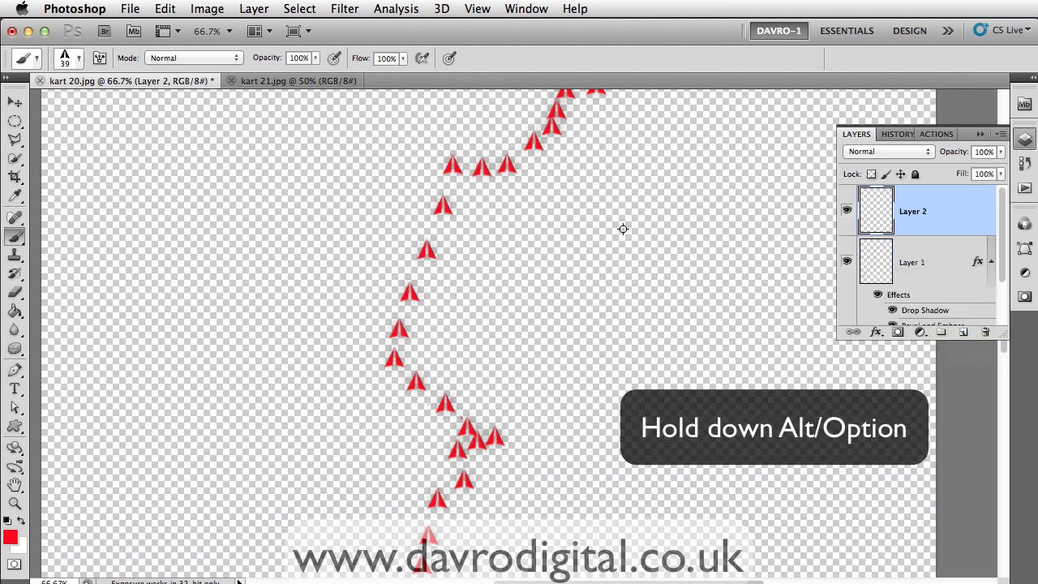
pyautogui.click(250, 9)
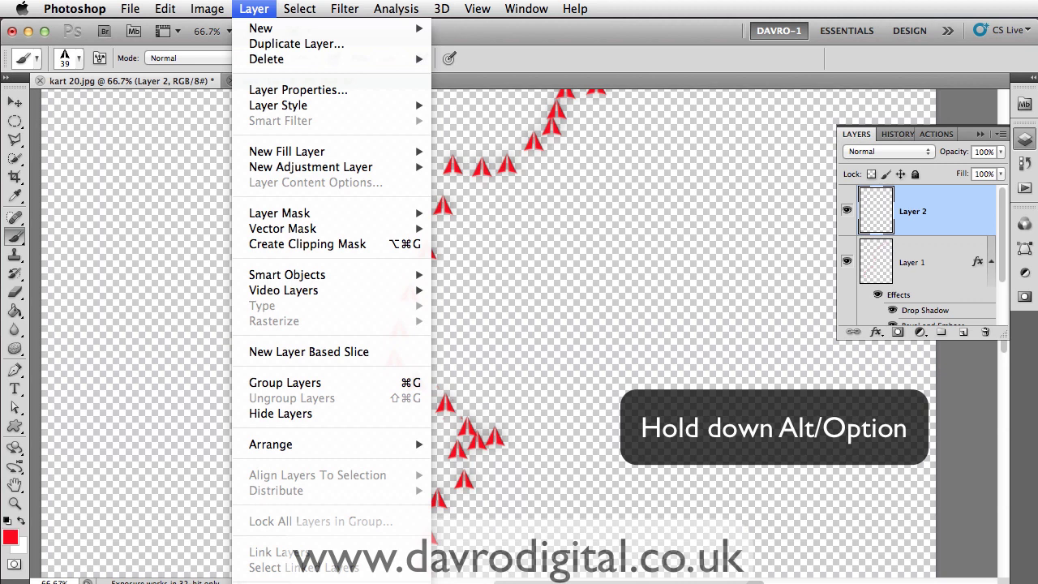
pyautogui.click(239, 581)
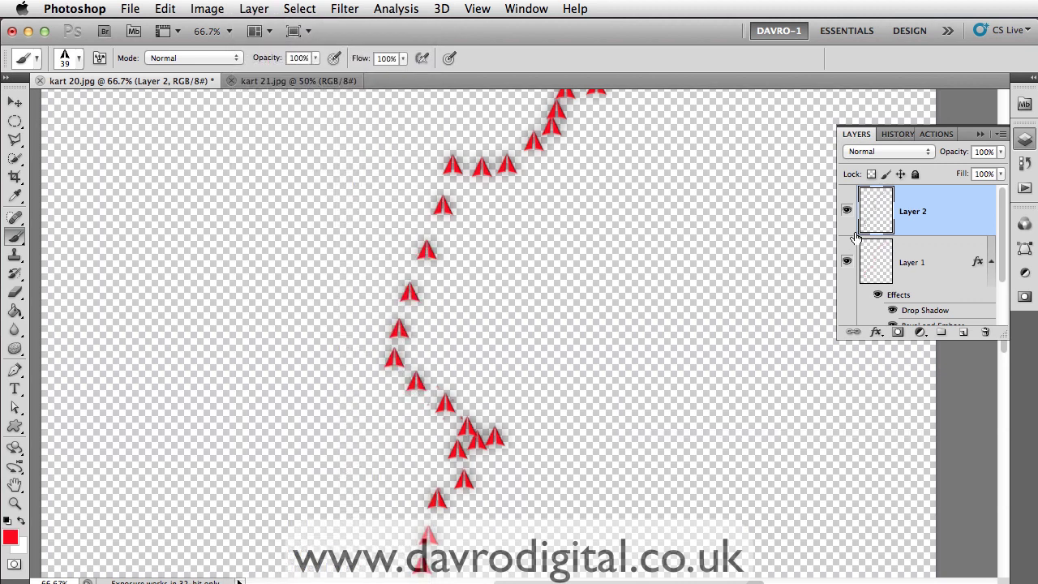
# Step: Hide and delete the original Layer 1, and check the merged arrows with the Background briefly shown
pyautogui.click(847, 261)
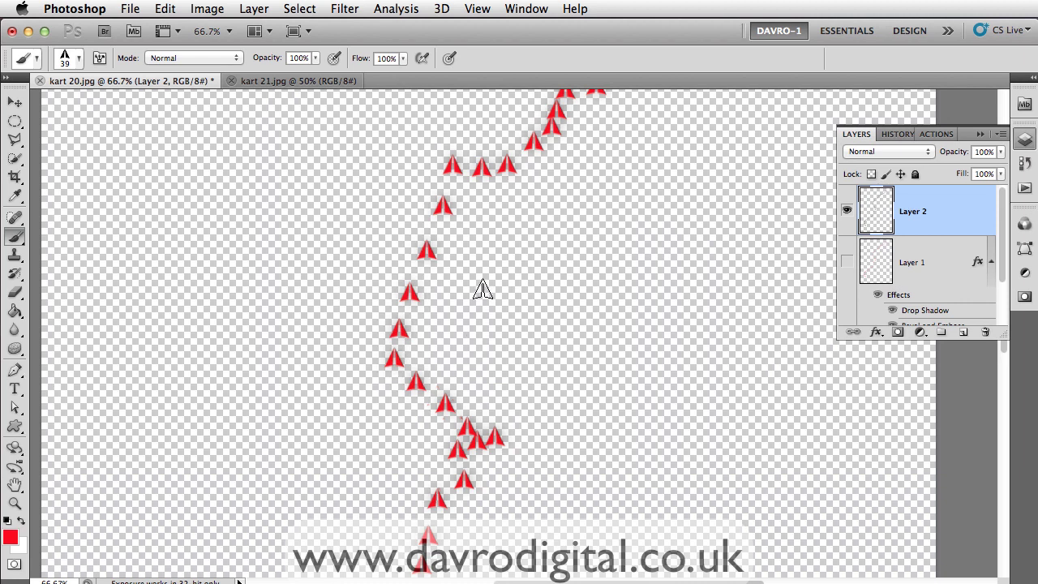
pyautogui.click(925, 259)
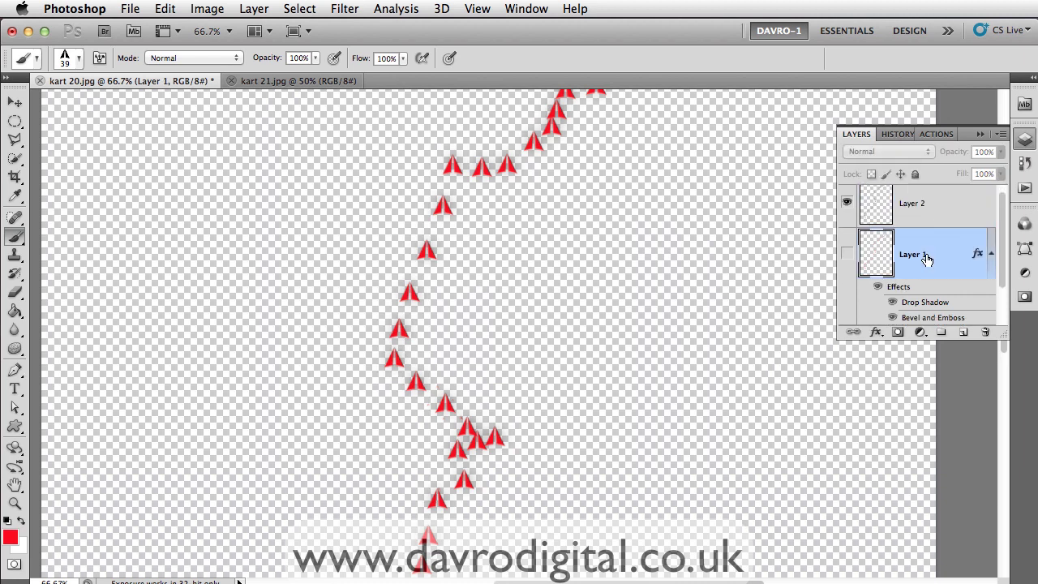
pyautogui.press('Delete')
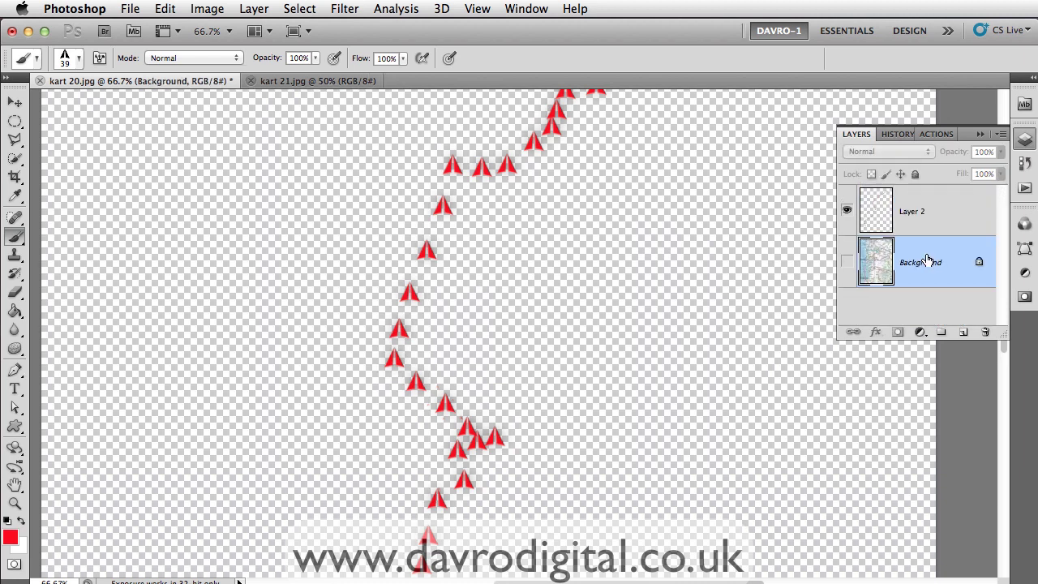
pyautogui.click(845, 261)
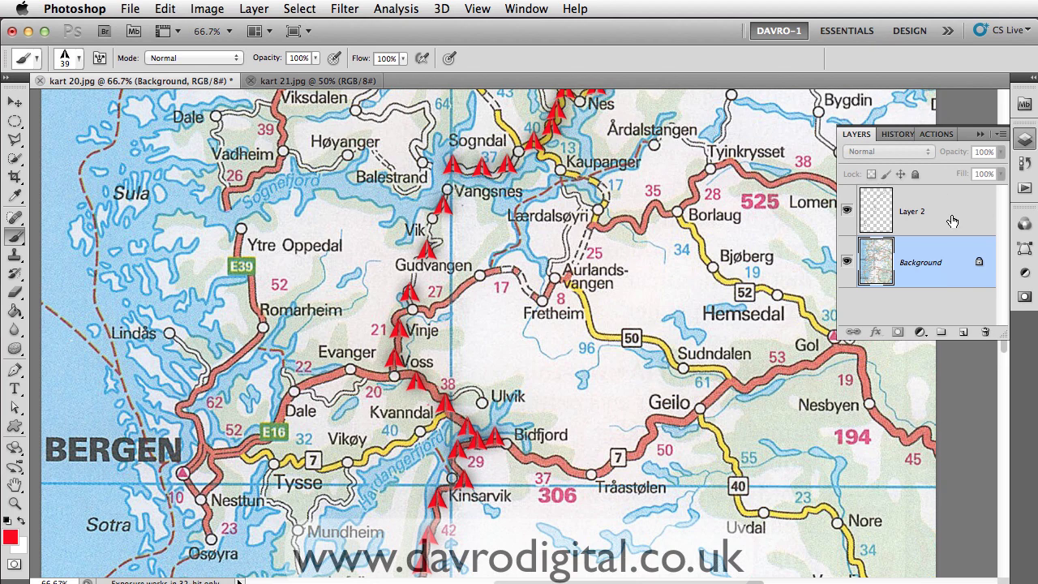
pyautogui.click(845, 260)
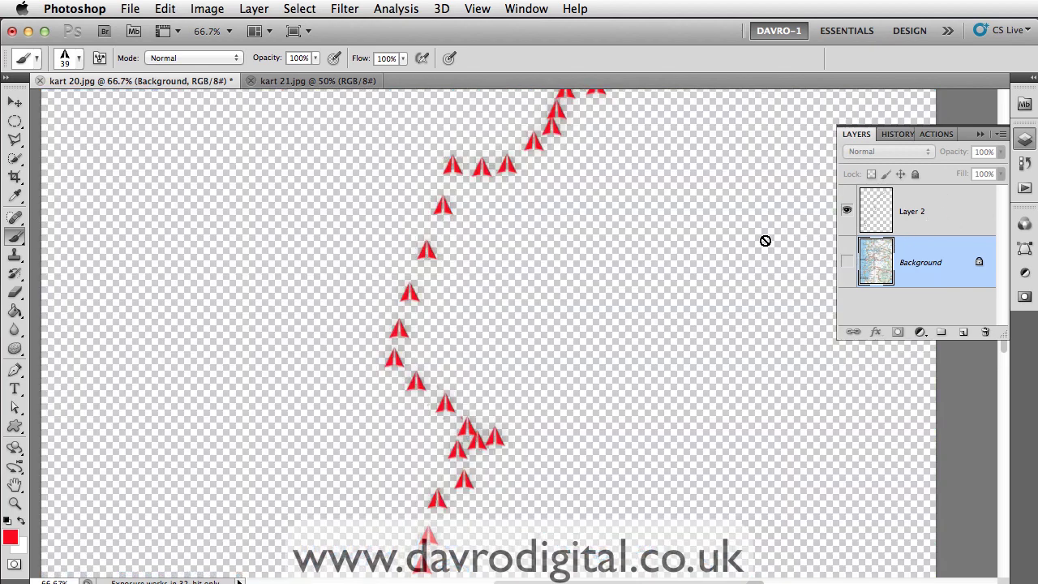
# Step: Prepare the arrows-only image for web export as PNG-24 with Transparency enabled
pyautogui.click(130, 10)
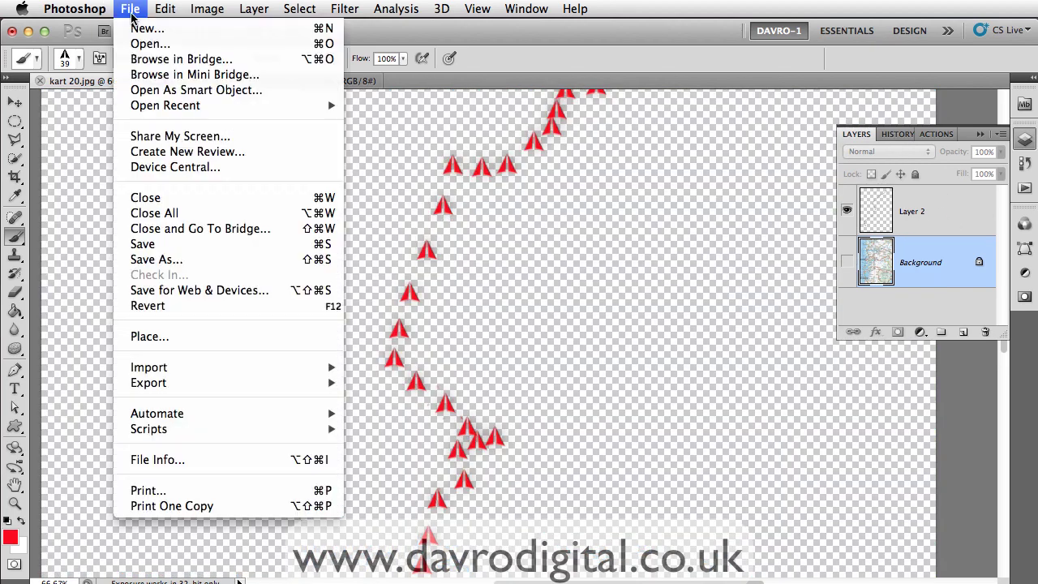
pyautogui.click(194, 290)
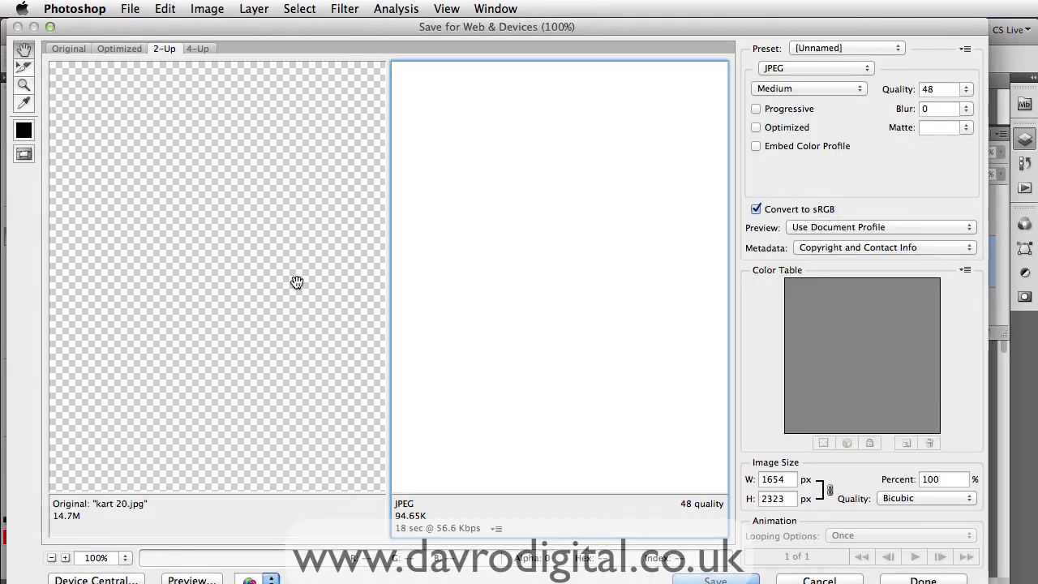
pyautogui.moveTo(672, 161); pyautogui.dragTo(239, 102)
pyautogui.moveTo(552, 263); pyautogui.dragTo(495, 222)
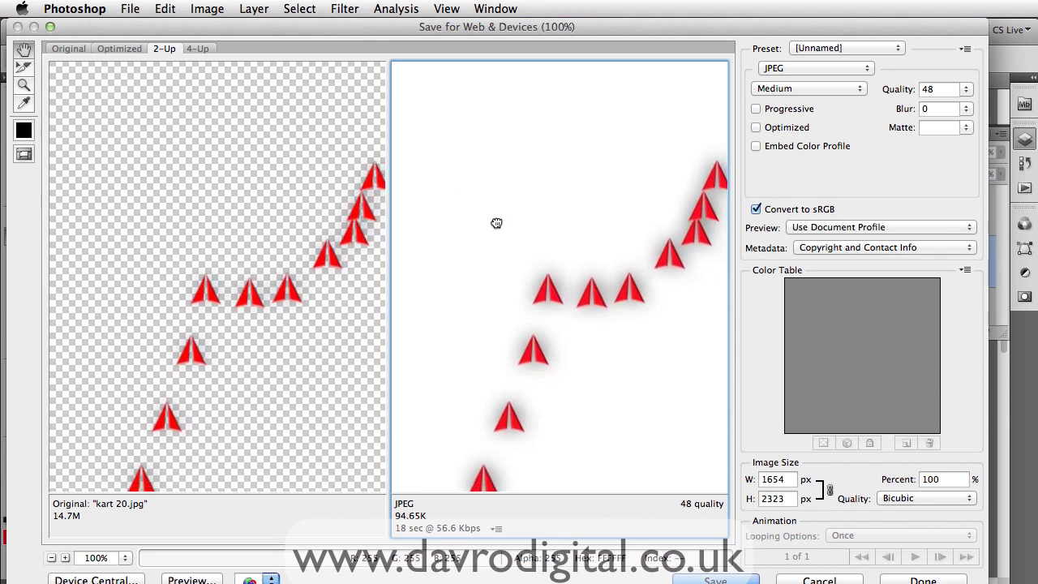
pyautogui.click(806, 71)
pyautogui.press('Escape')
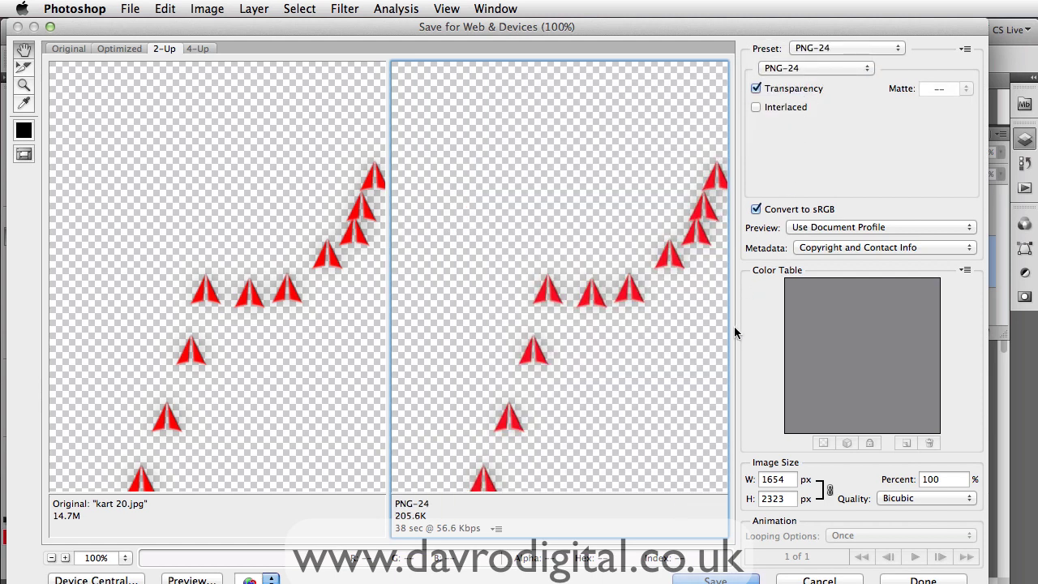
# Step: Save the transparent export to the Desktop as kart-arrows.png
pyautogui.click(717, 580)
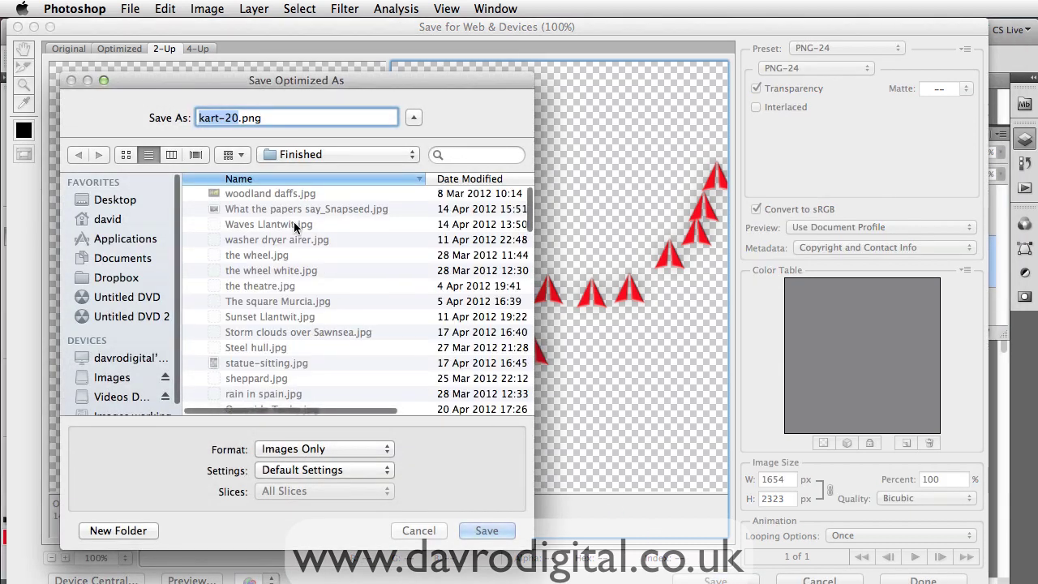
pyautogui.click(121, 199)
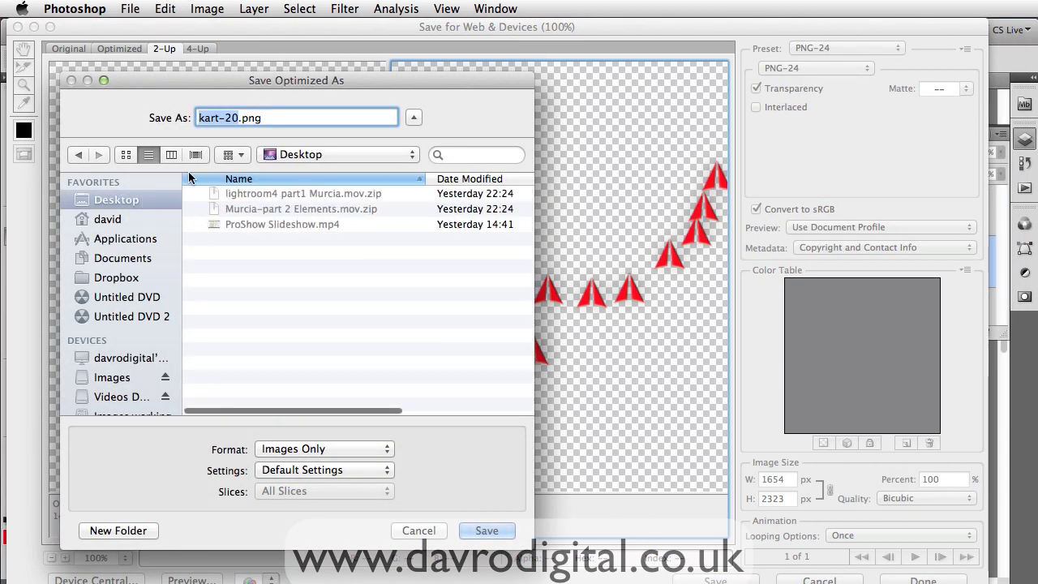
pyautogui.click(237, 120)
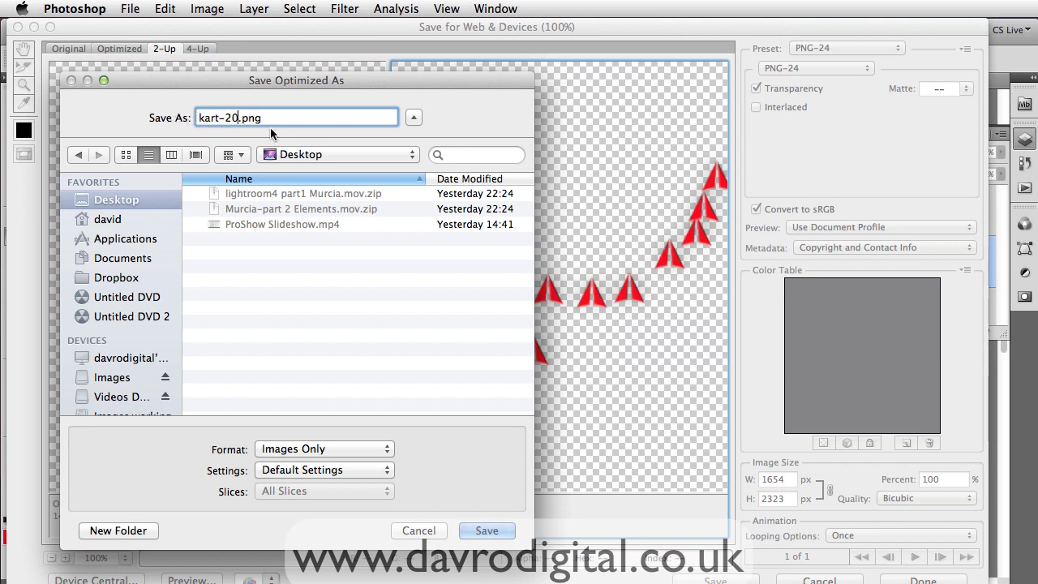
pyautogui.press('BackSpace')
pyautogui.press('BackSpace')
pyautogui.write('arrows')
pyautogui.press('Return')
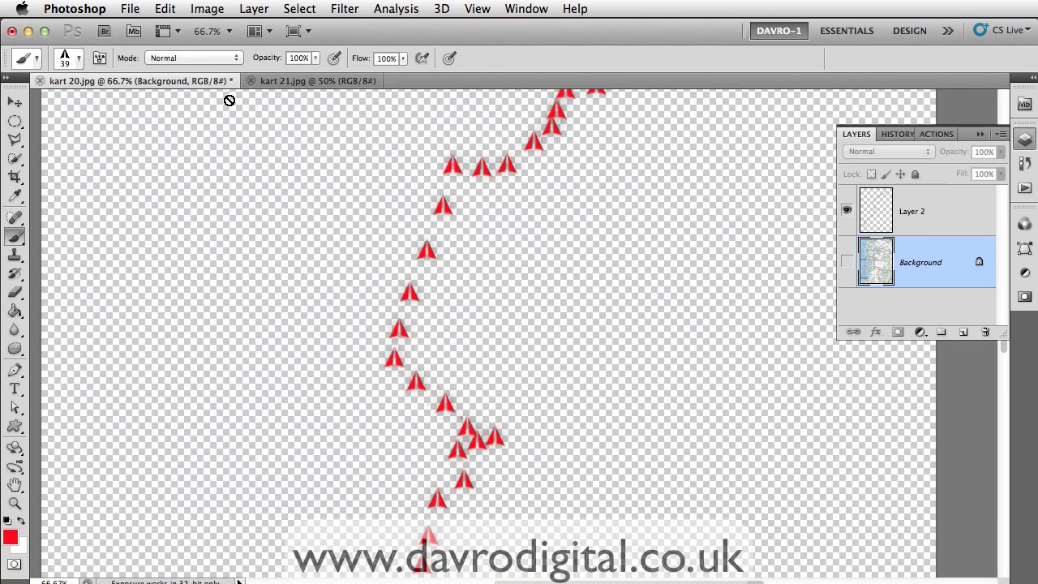
# Step: Show the Background map and hide the arrows on Layer 2
pyautogui.click(847, 261)
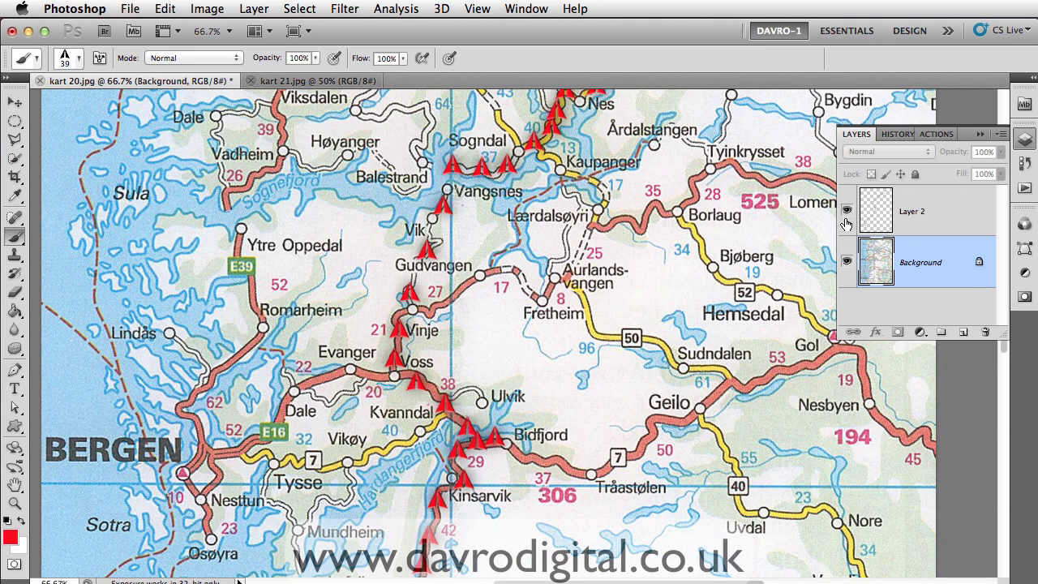
pyautogui.click(846, 213)
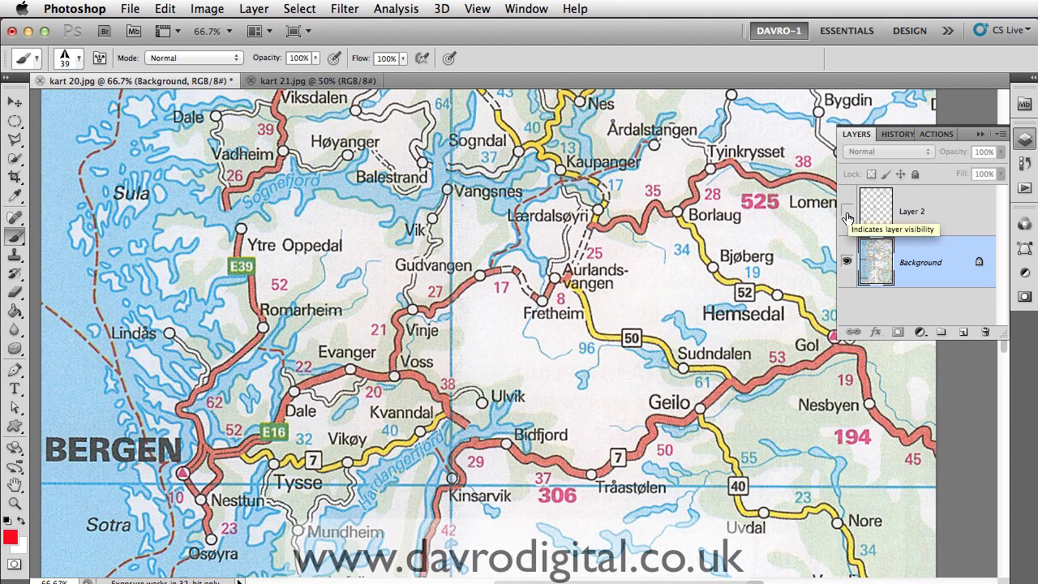